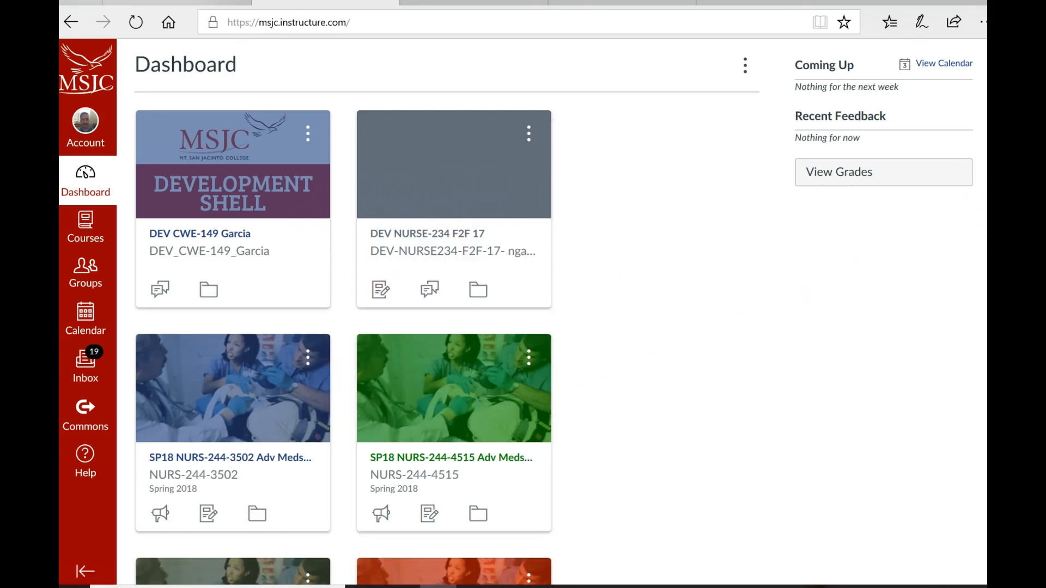
# Look through the dashboard's course cards, comparing those that have a picture with those that show only a plain colour
pyautogui.scroll(-20, 344, 326)
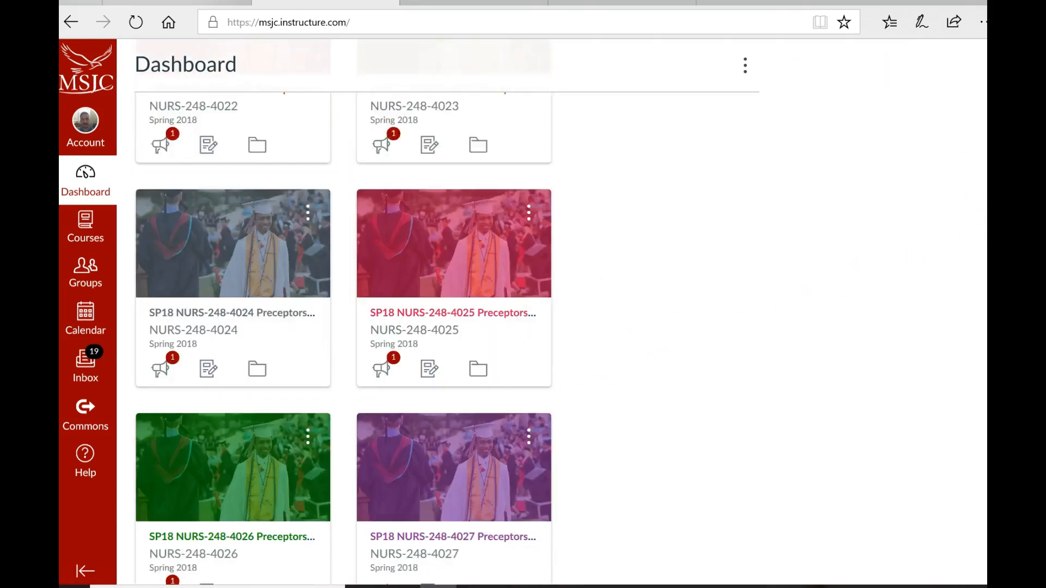
pyautogui.scroll(-4, 343, 326)
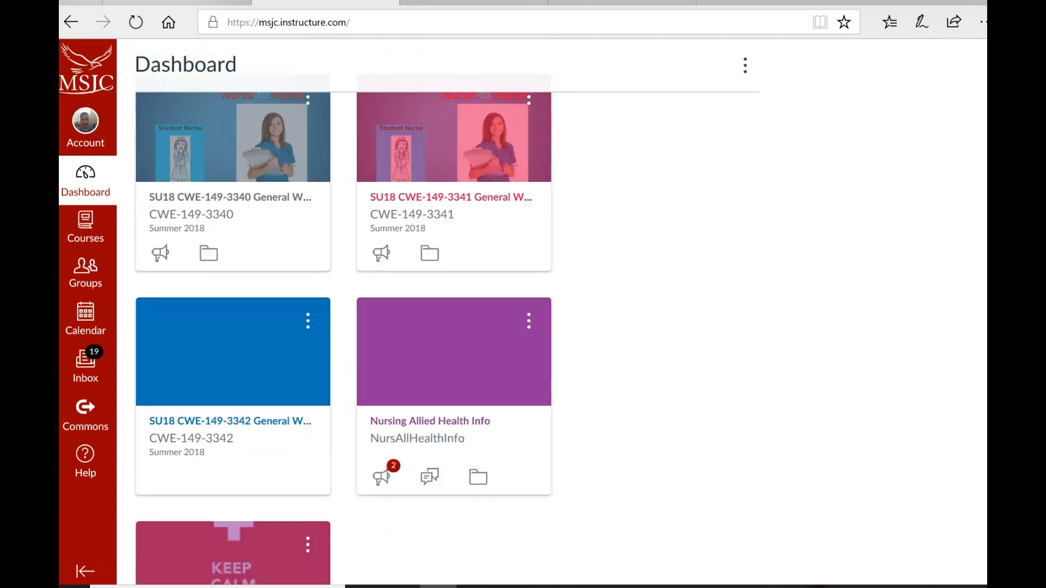
pyautogui.scroll(-2, 343, 327)
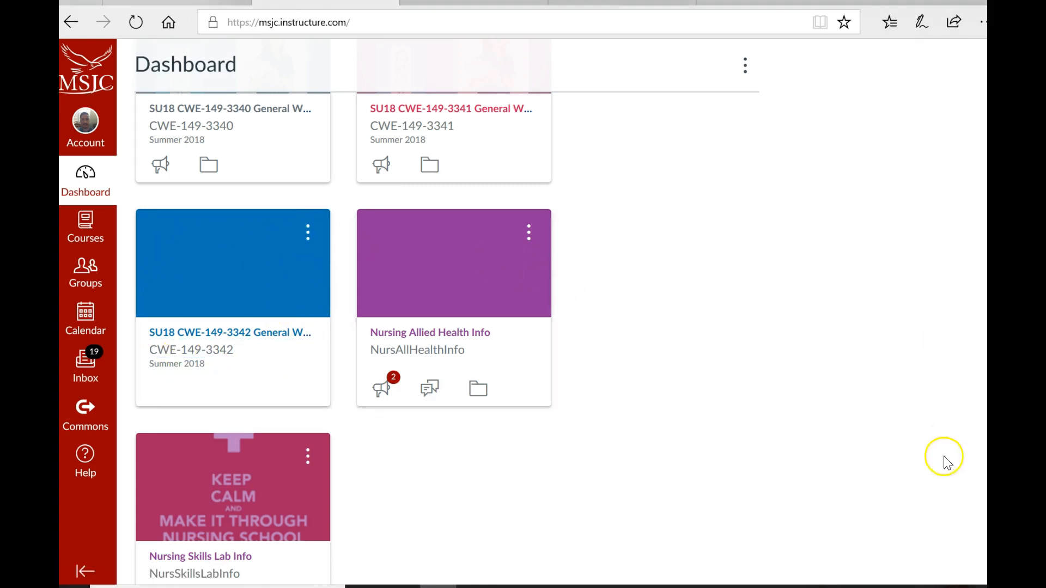
pyautogui.scroll(4, 437, 436)
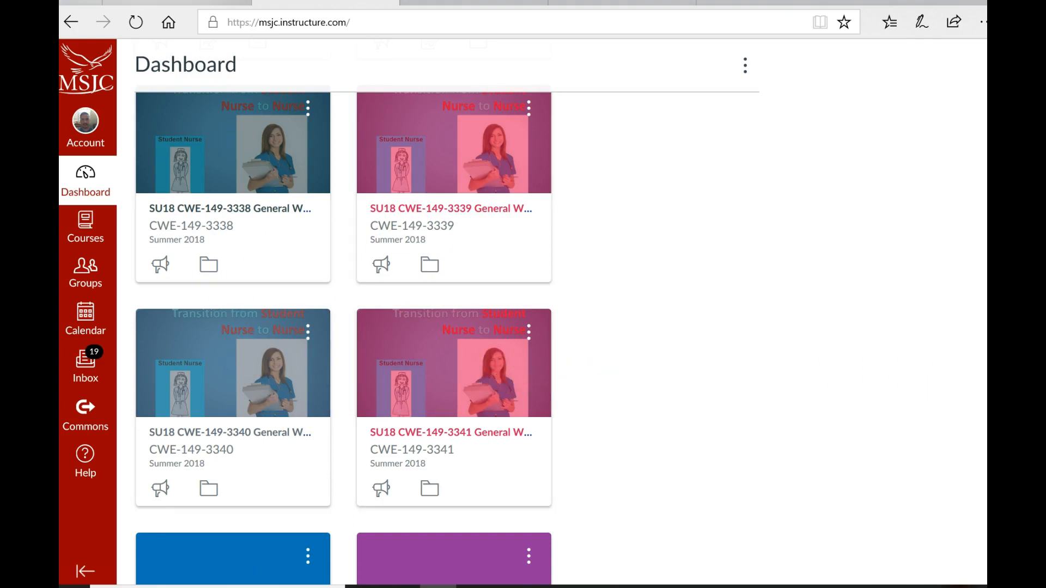
pyautogui.scroll(8, 479, 378)
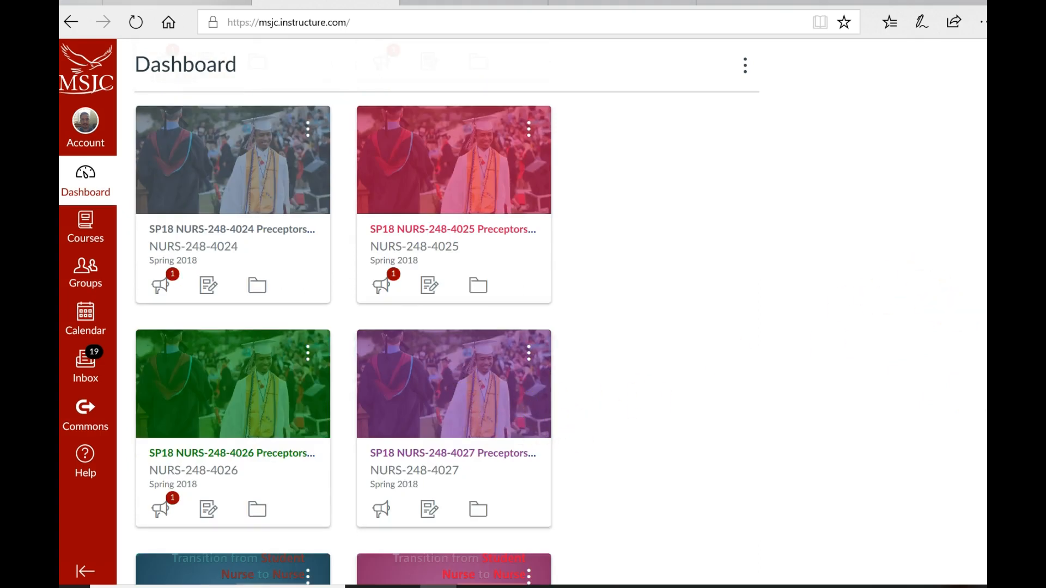
pyautogui.scroll(-12, 343, 327)
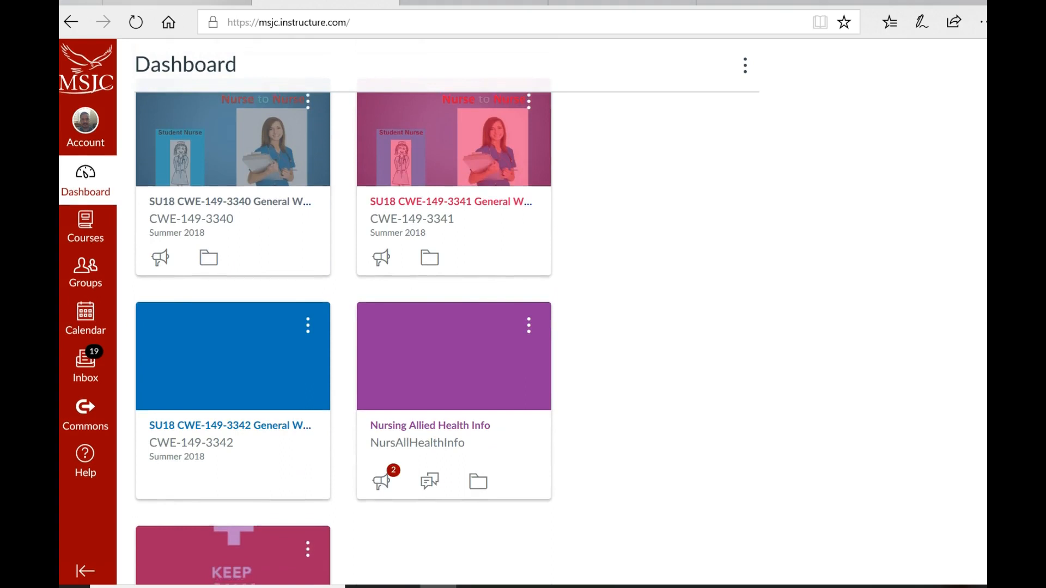
pyautogui.scroll(-3, 343, 327)
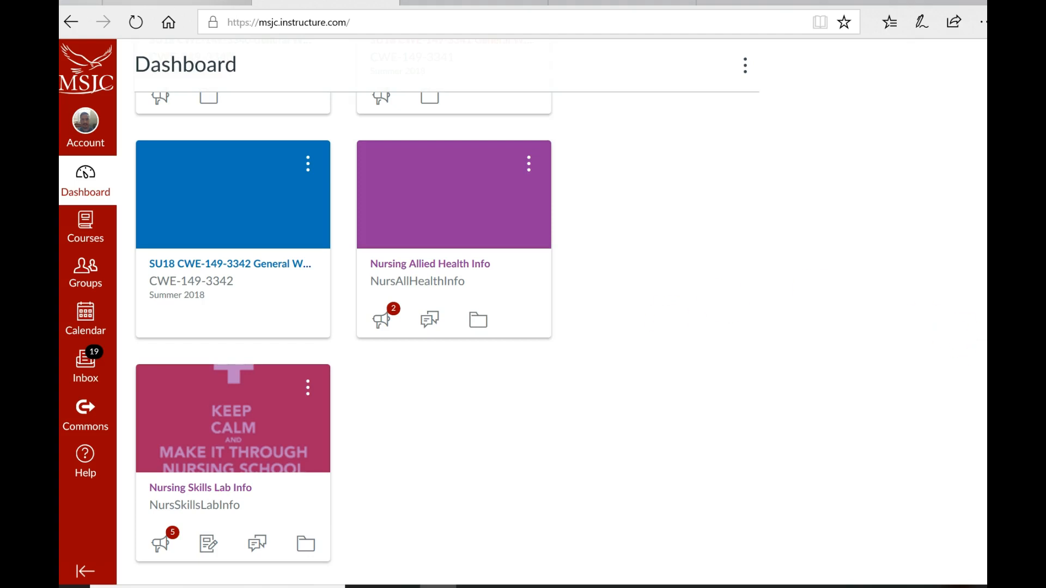
pyautogui.scroll(15, 467, 226)
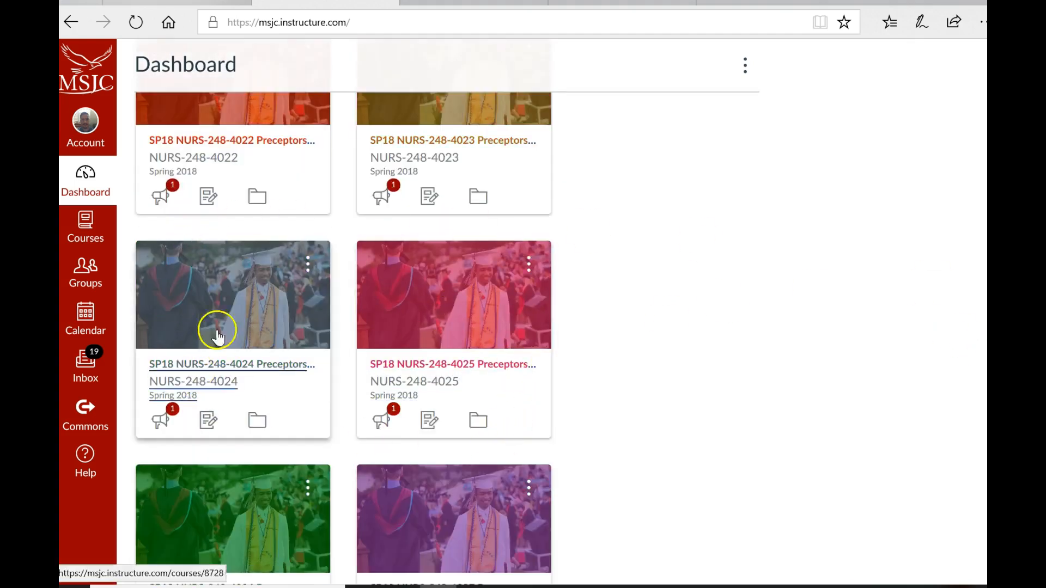
pyautogui.scroll(-15, 343, 338)
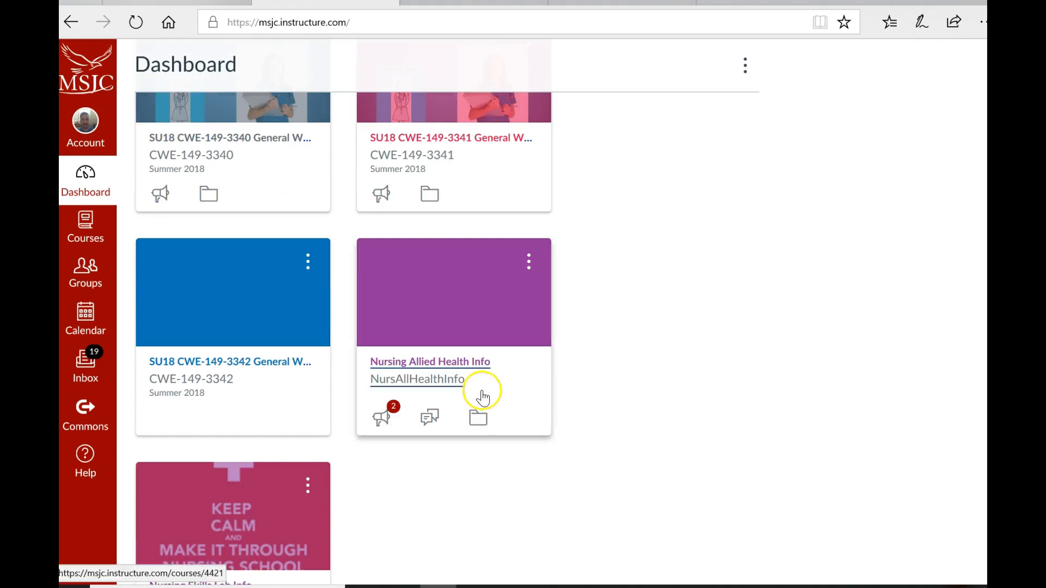
# Open the SU18 CWE-149-3342 General Work Experience course from the dashboard and go to its course settings
pyautogui.click(259, 371)
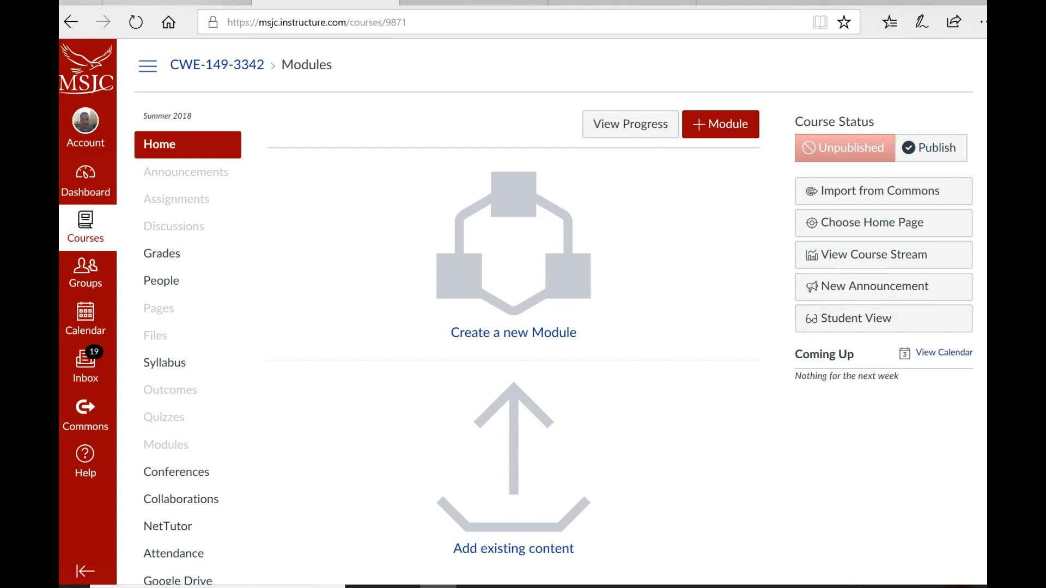
pyautogui.scroll(-2, 514, 310)
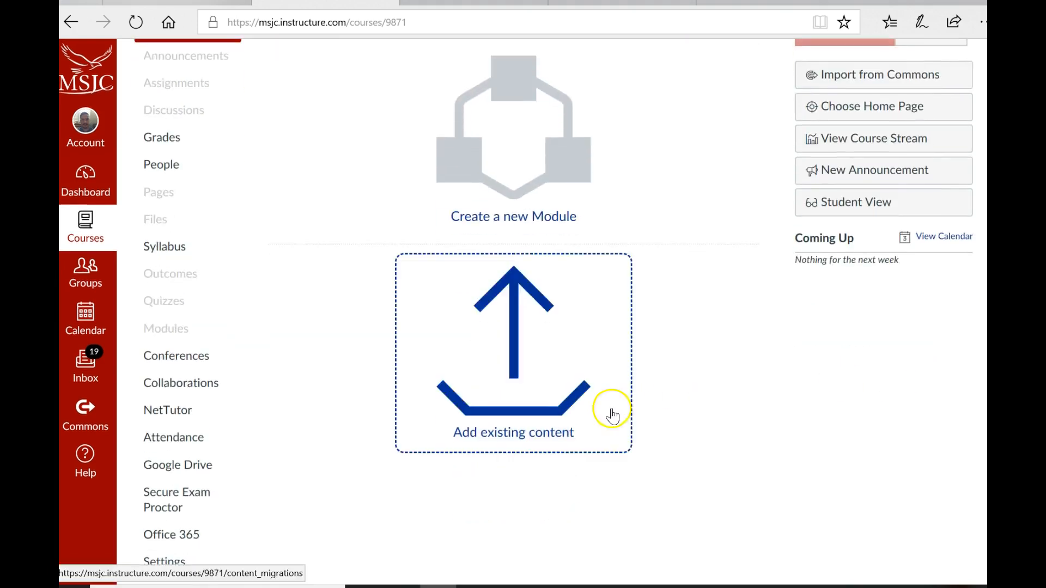
pyautogui.click(168, 563)
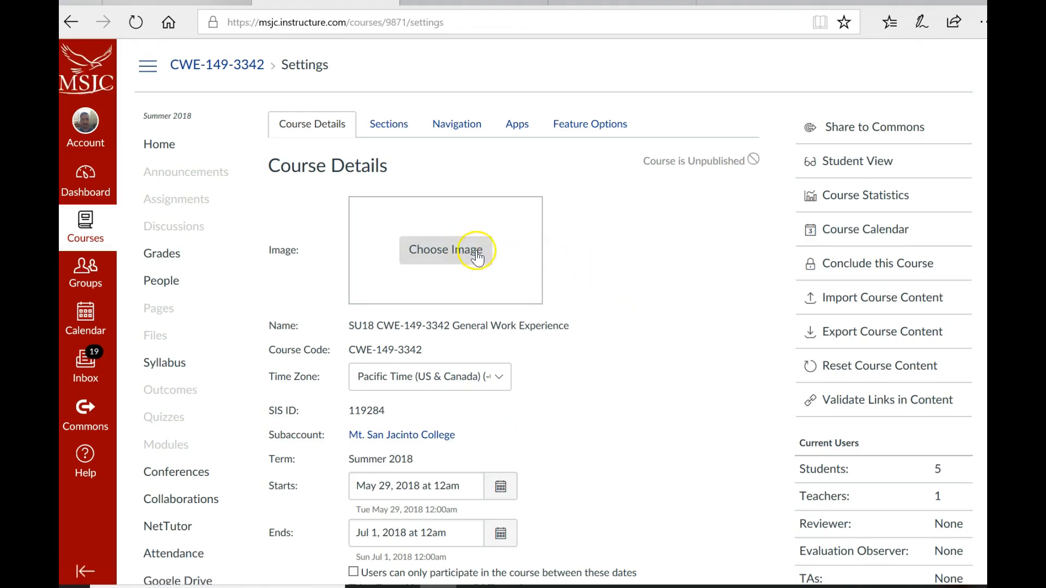
pyautogui.click(609, 280)
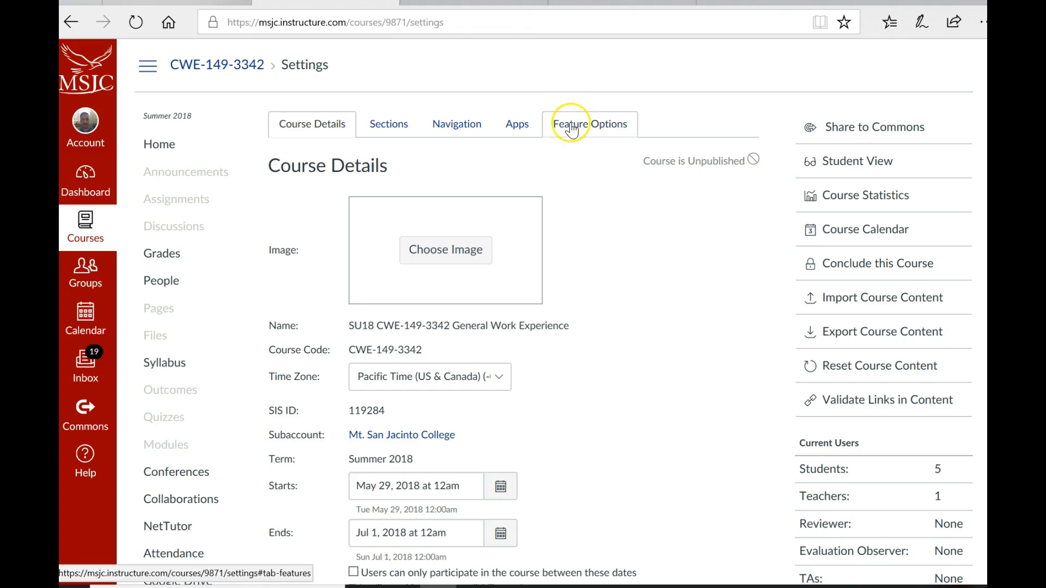
# Switch to the open Bing image result and view the photo of the nurse in blue scrubs
pyautogui.moveTo(480, 3)
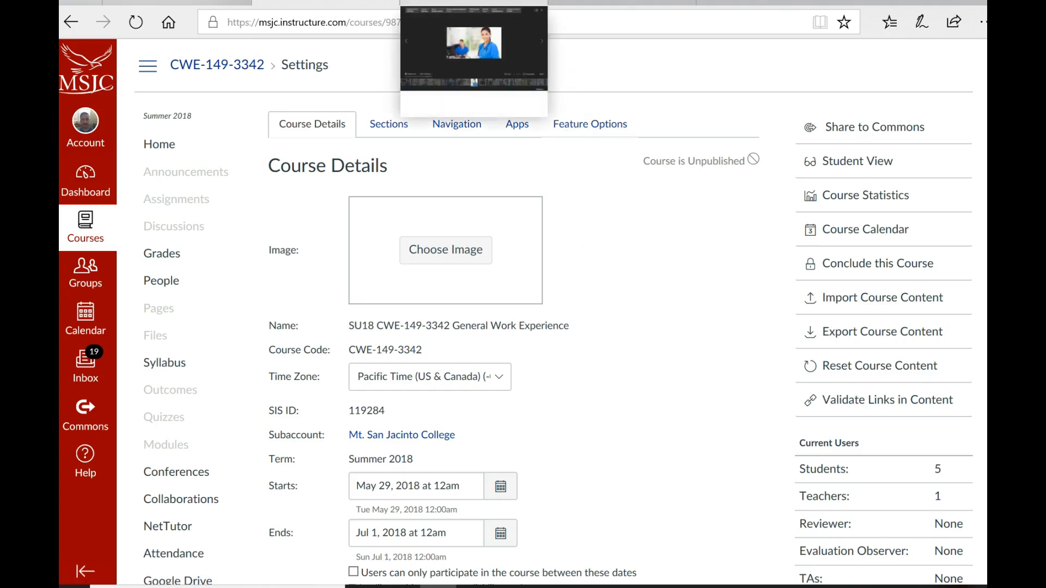
pyautogui.click(474, 3)
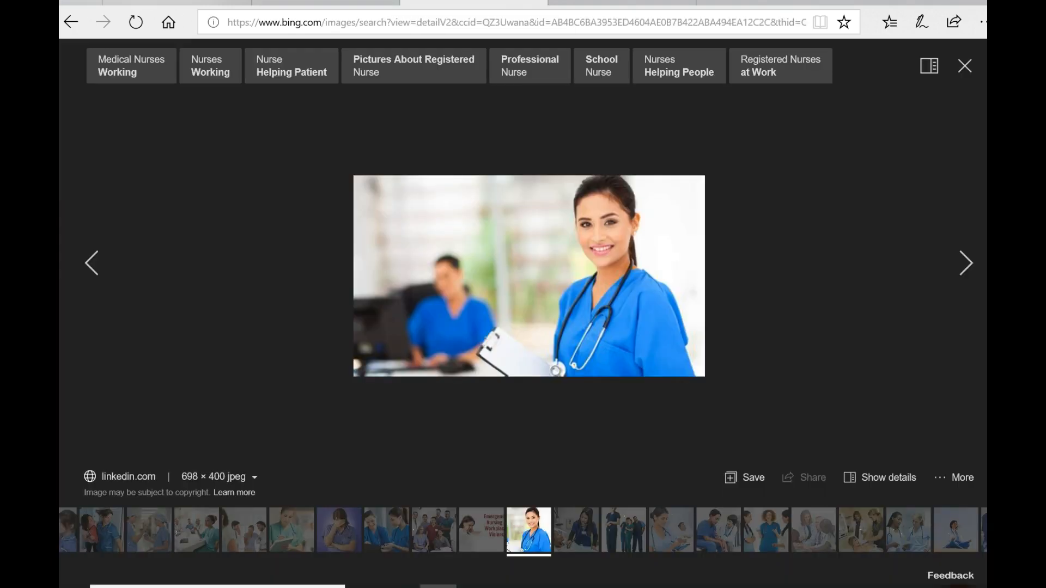
pyautogui.click(575, 163)
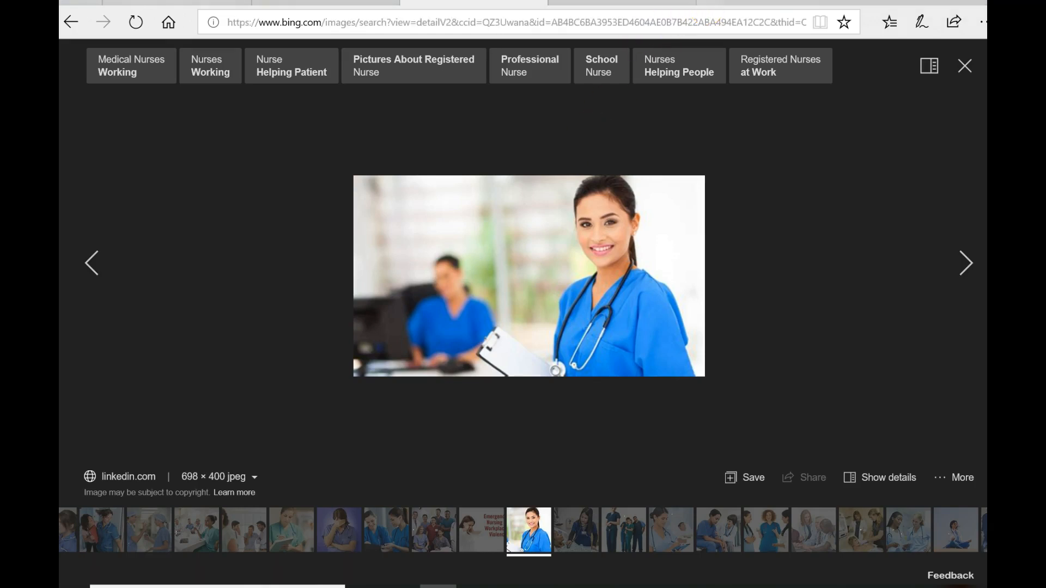
# Search the web in a new browser tab for "transition from student to nurse" and show the image results
pyautogui.click(708, 2)
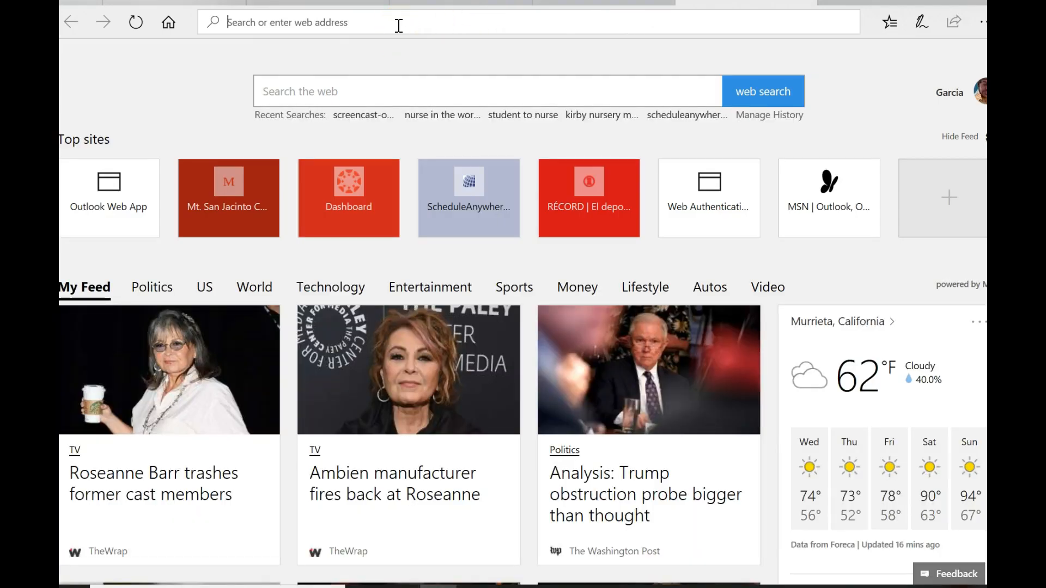
pyautogui.write('transition')
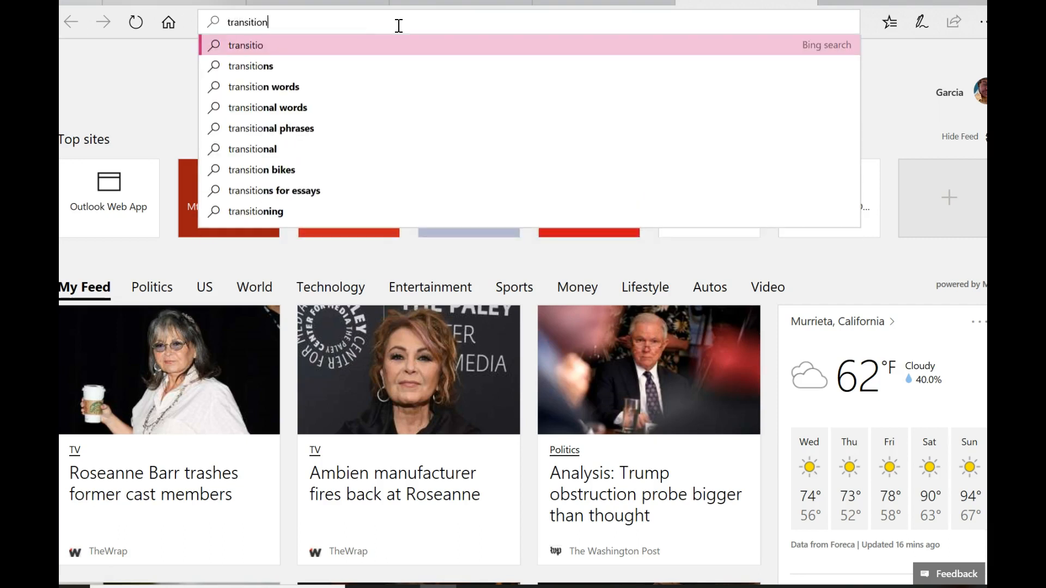
pyautogui.write(' from student to nurse')
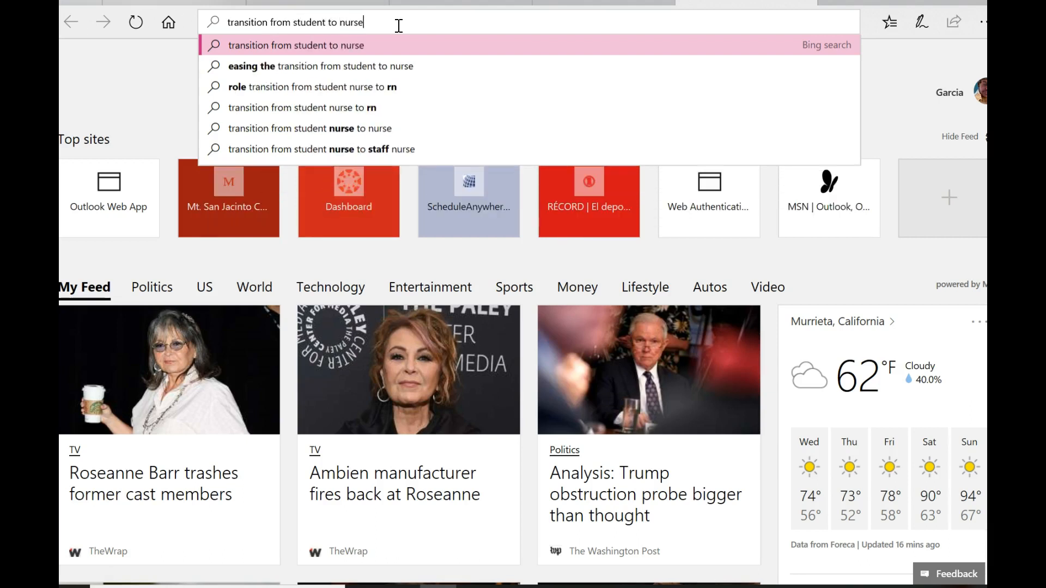
pyautogui.press('Return')
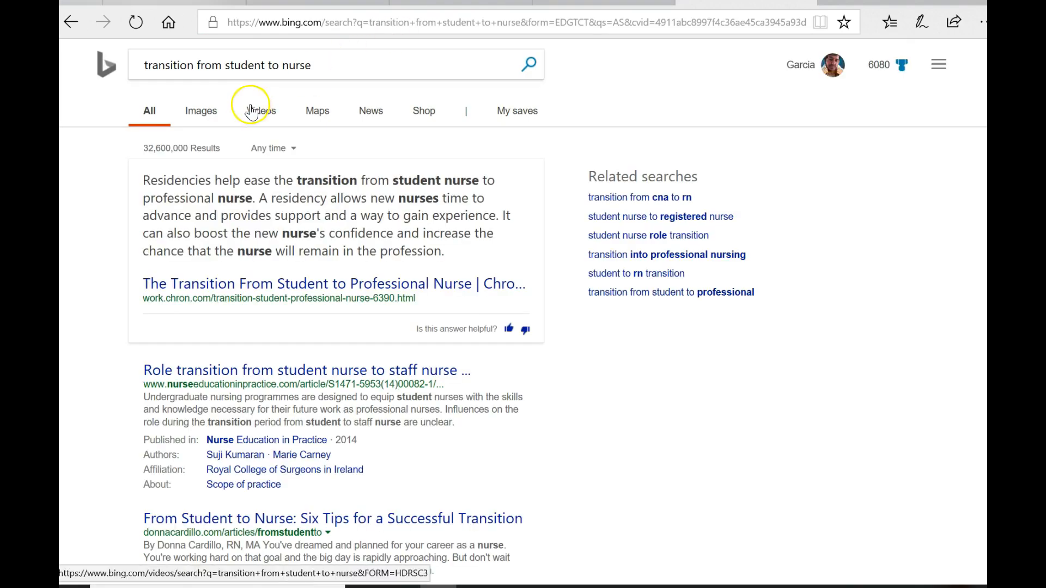
pyautogui.click(209, 116)
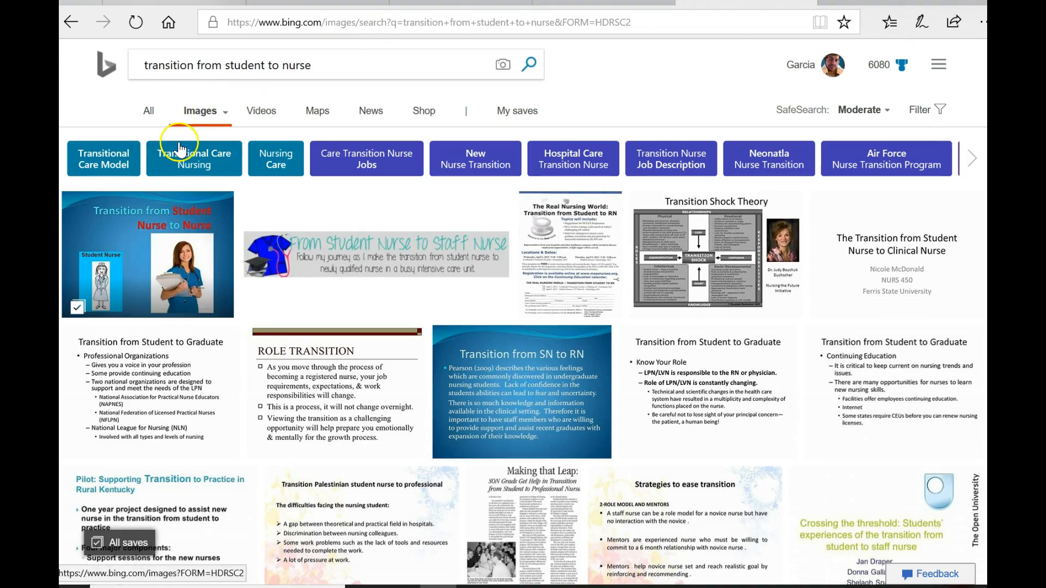
pyautogui.rightClick(152, 259)
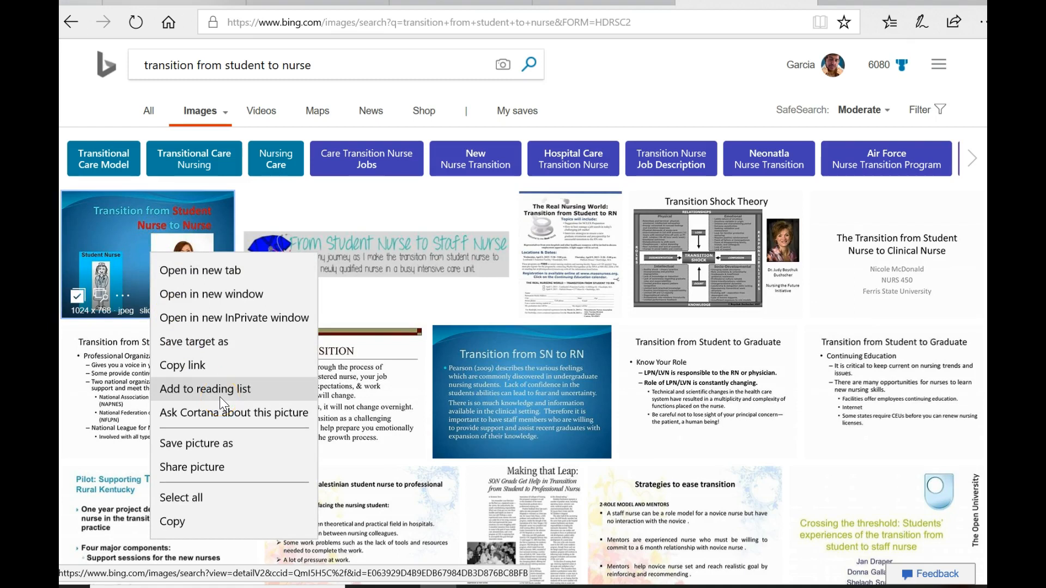
pyautogui.click(214, 450)
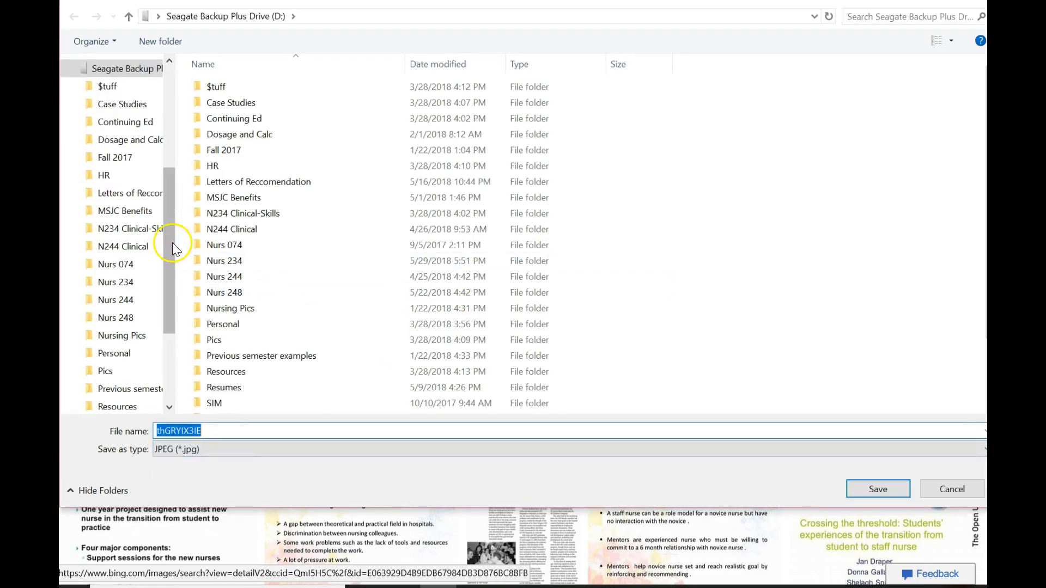
pyautogui.moveTo(166, 241); pyautogui.dragTo(168, 221)
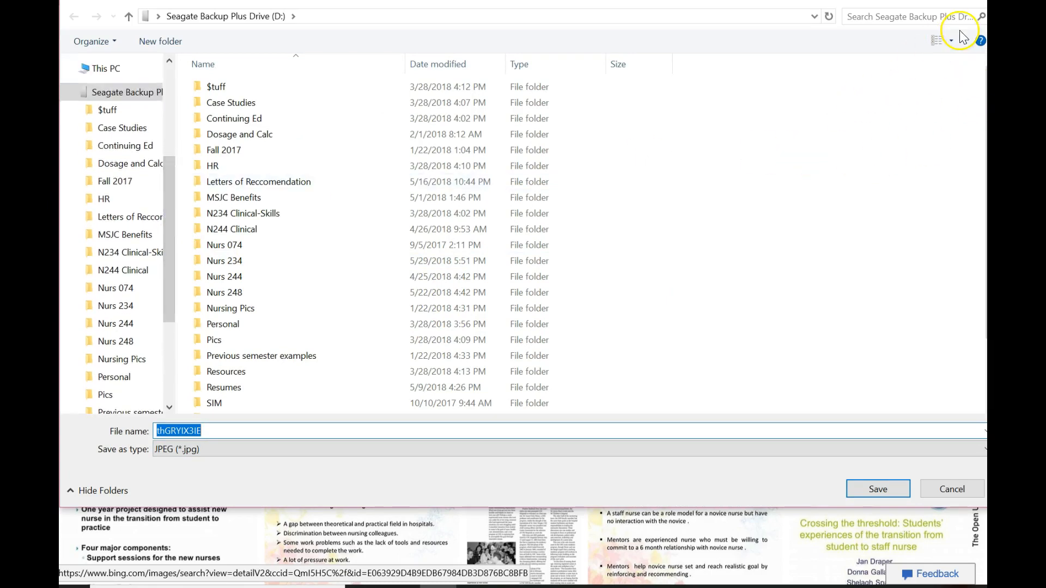
pyautogui.click(980, 3)
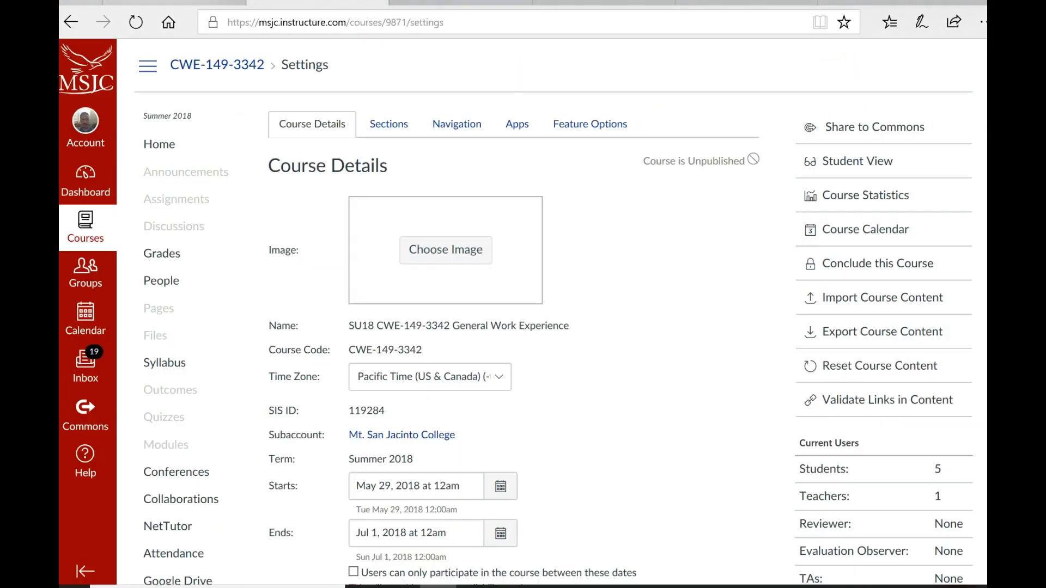
# Upload the file transition-from-student-nurse-to-nurse-l from the Seagate Backup Plus Drive (D:) as the course image
pyautogui.click(452, 252)
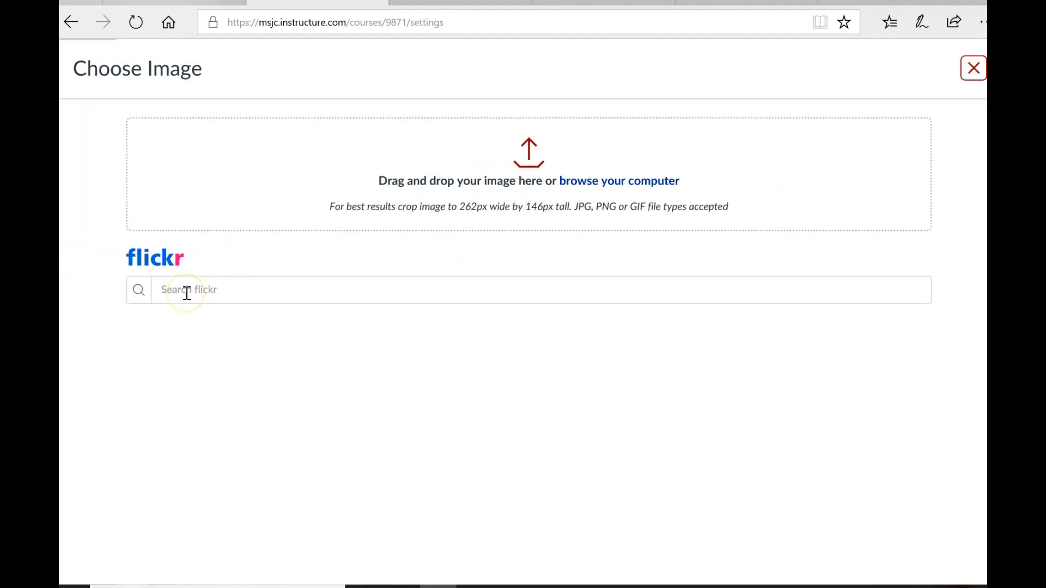
pyautogui.click(612, 186)
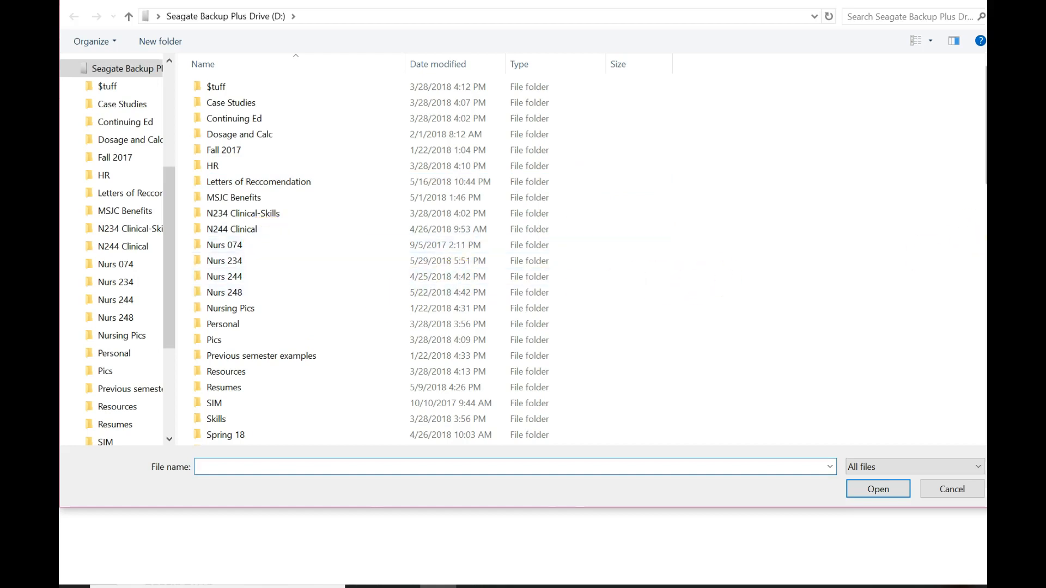
pyautogui.scroll(-15, 844, 139)
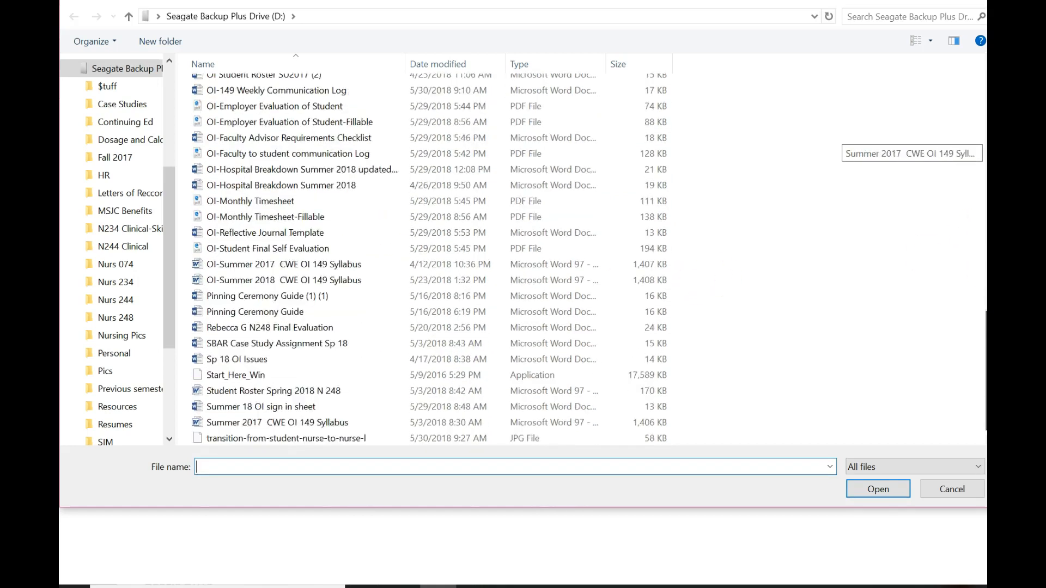
pyautogui.click(291, 406)
pyautogui.click(878, 489)
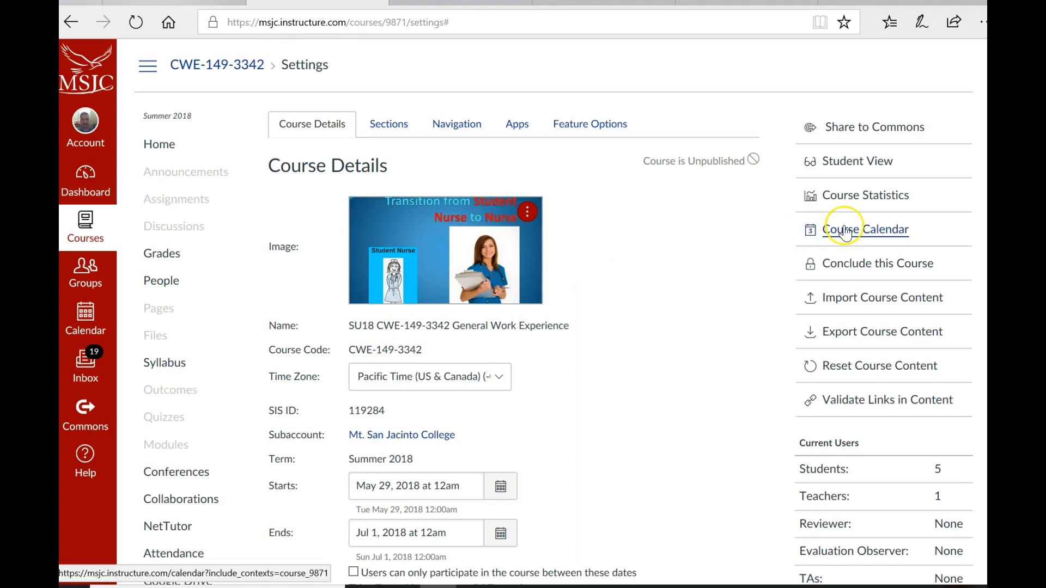
# Review the course details settings, return to the dashboard and check the image on the SU18 CWE-149-3342 course card
pyautogui.scroll(-10, 512, 326)
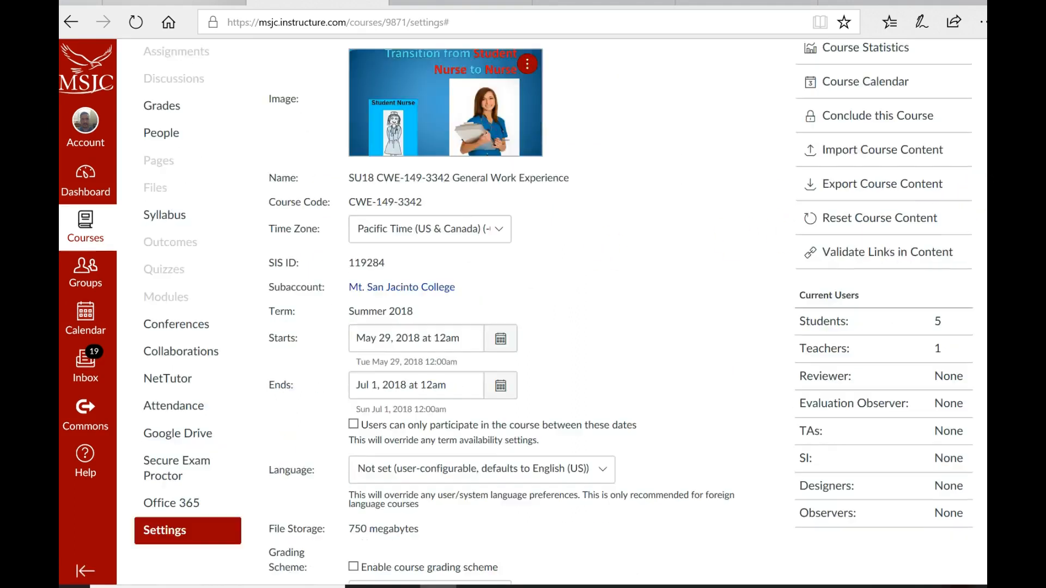
pyautogui.scroll(-1, 512, 327)
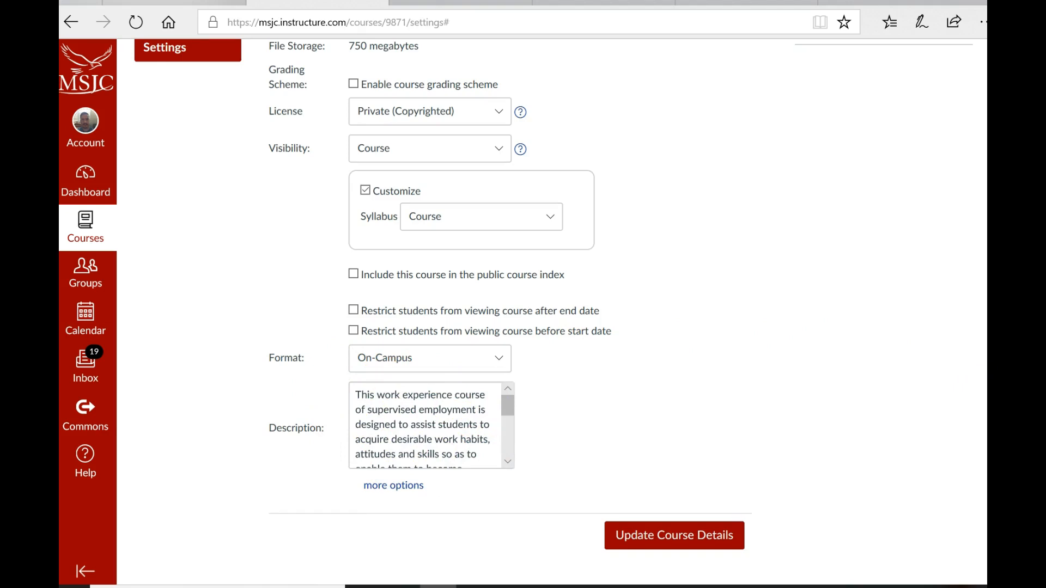
pyautogui.scroll(15, 494, 124)
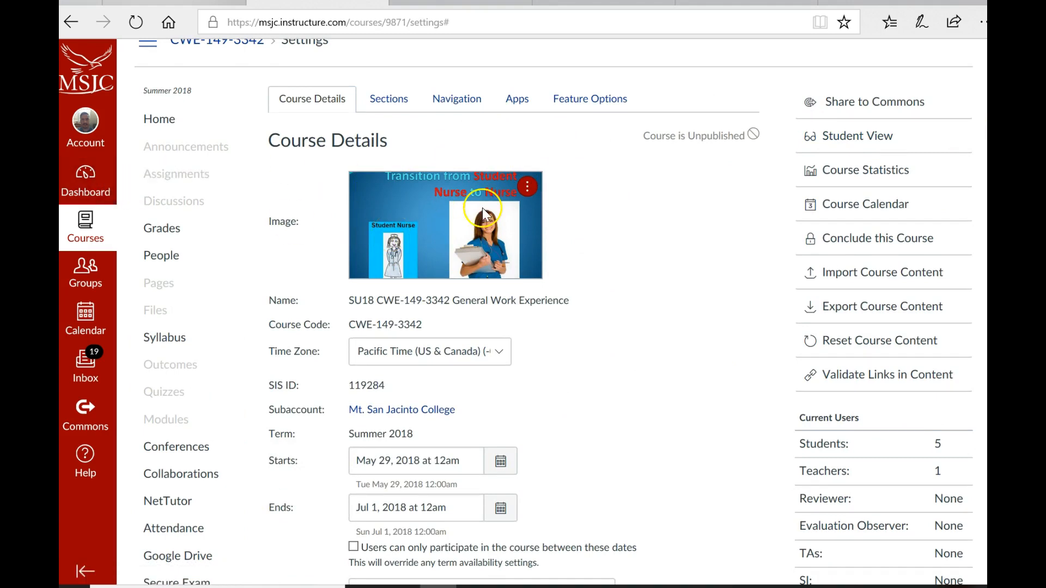
pyautogui.scroll(1, 554, 310)
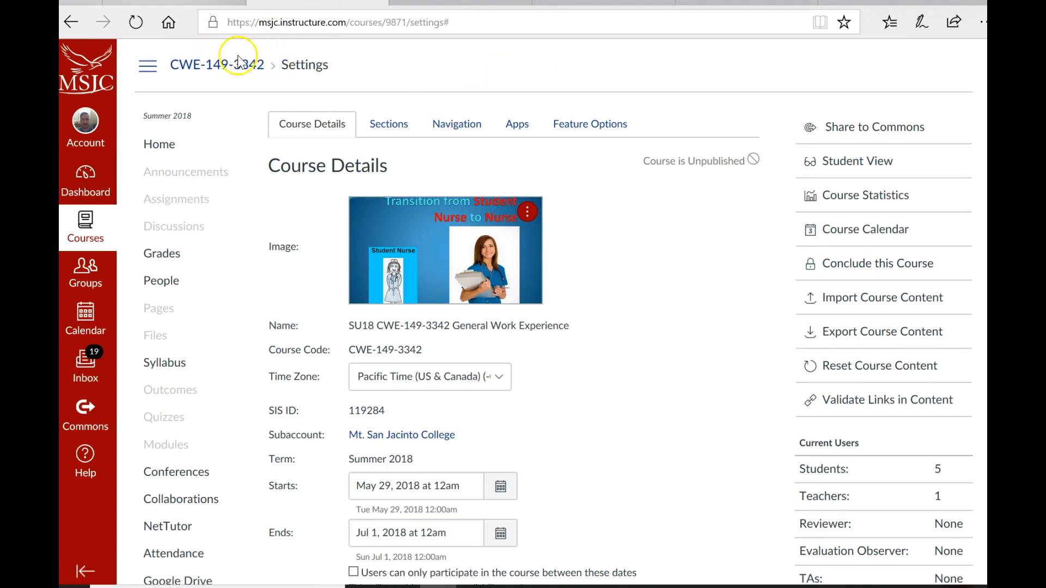
pyautogui.click(86, 194)
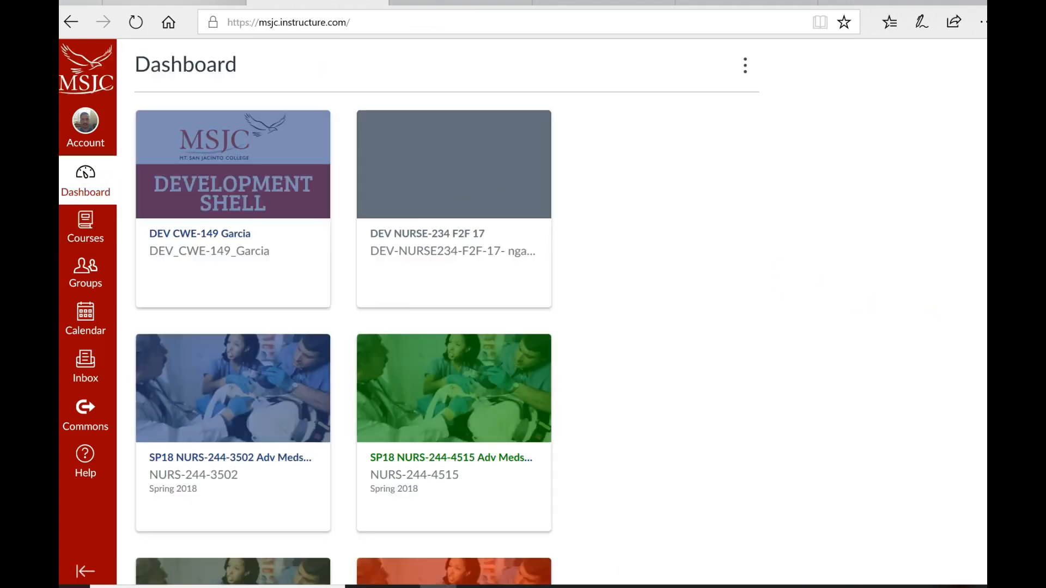
pyautogui.scroll(-20, 343, 327)
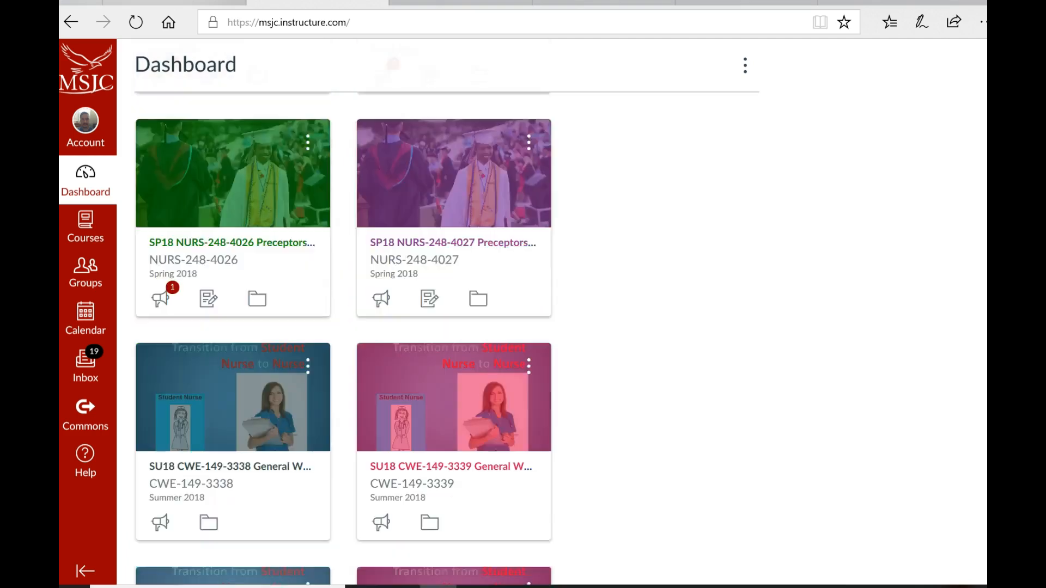
pyautogui.scroll(-5, 427, 413)
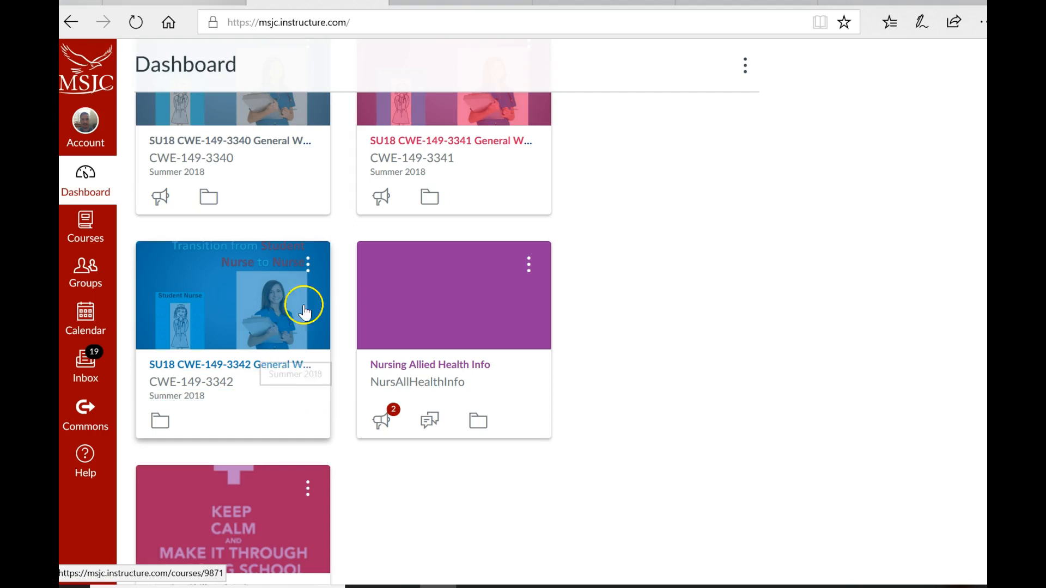
# Open the SU18 CWE-149-3342 course from the dashboard and view its card image in the course settings
pyautogui.click(259, 374)
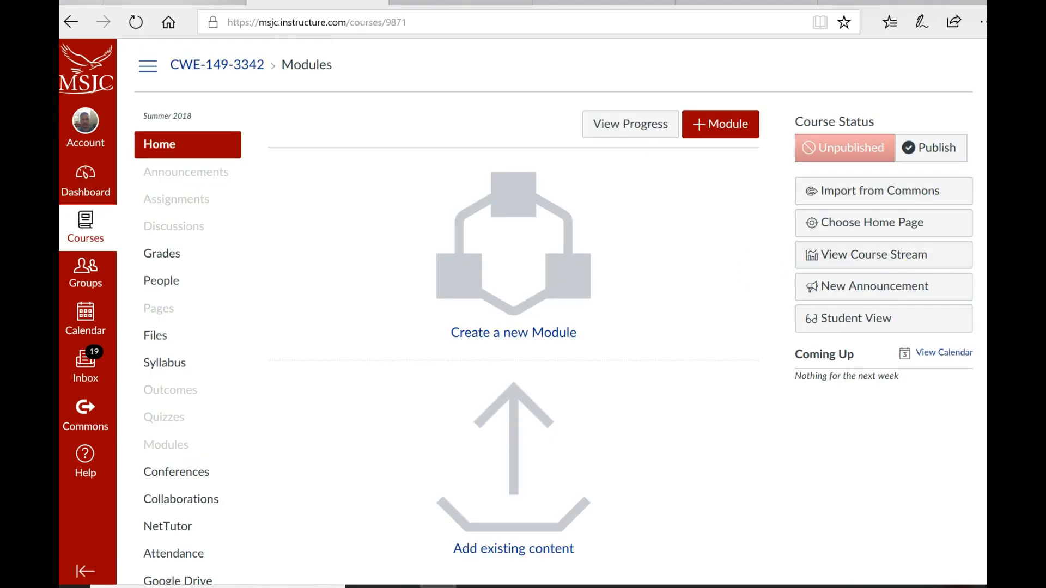
pyautogui.scroll(-2, 882, 254)
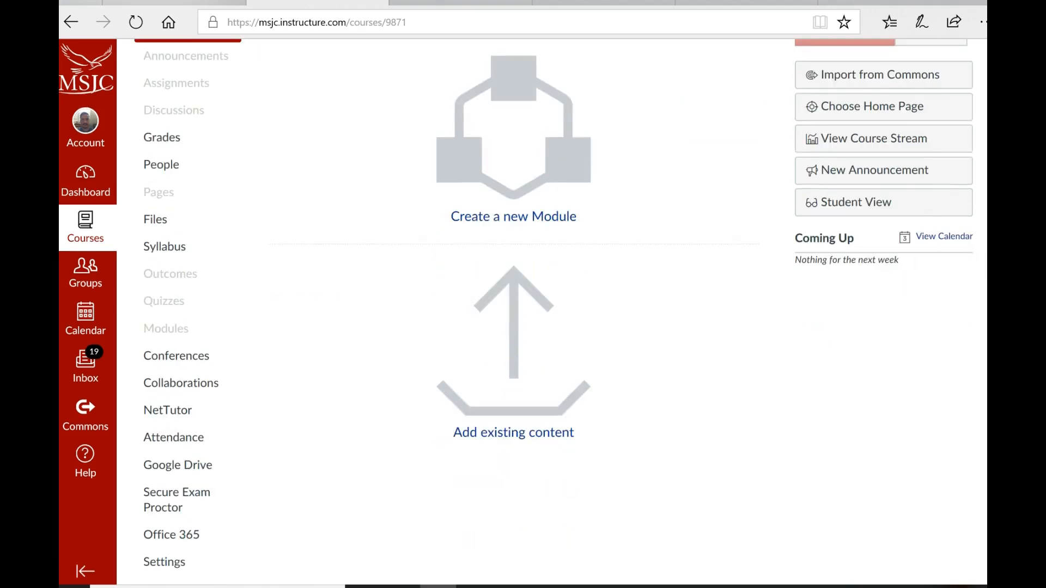
pyautogui.click(165, 562)
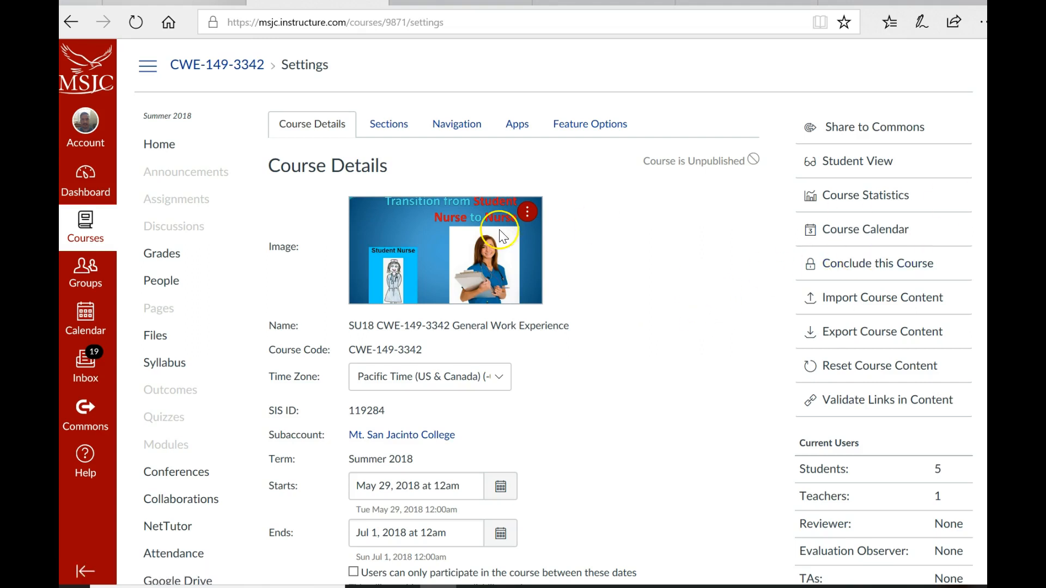
# Go back to the course home, open the course's Pages list and start a new page
pyautogui.click(166, 148)
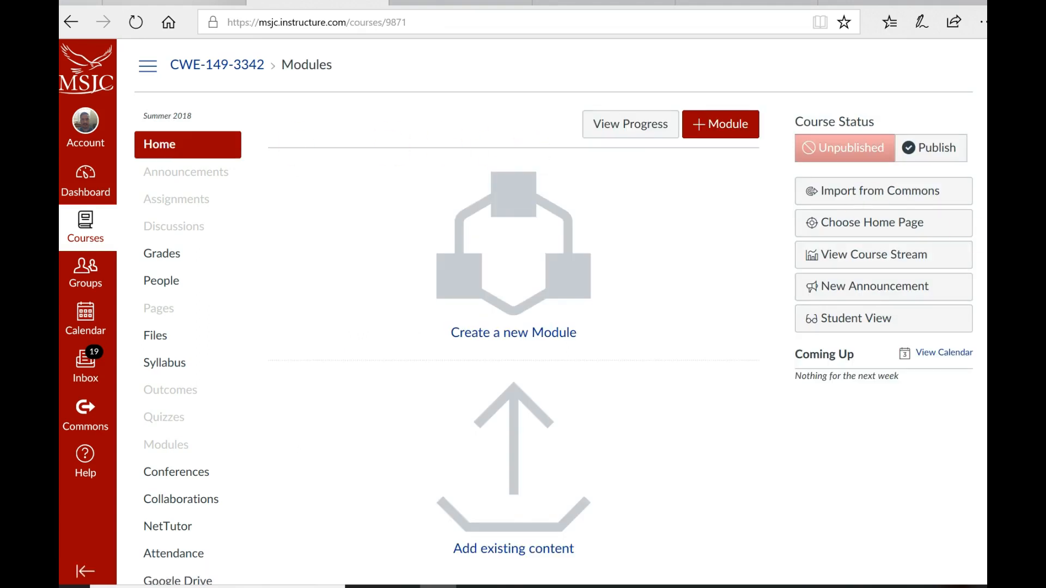
pyautogui.scroll(-2, 434, 320)
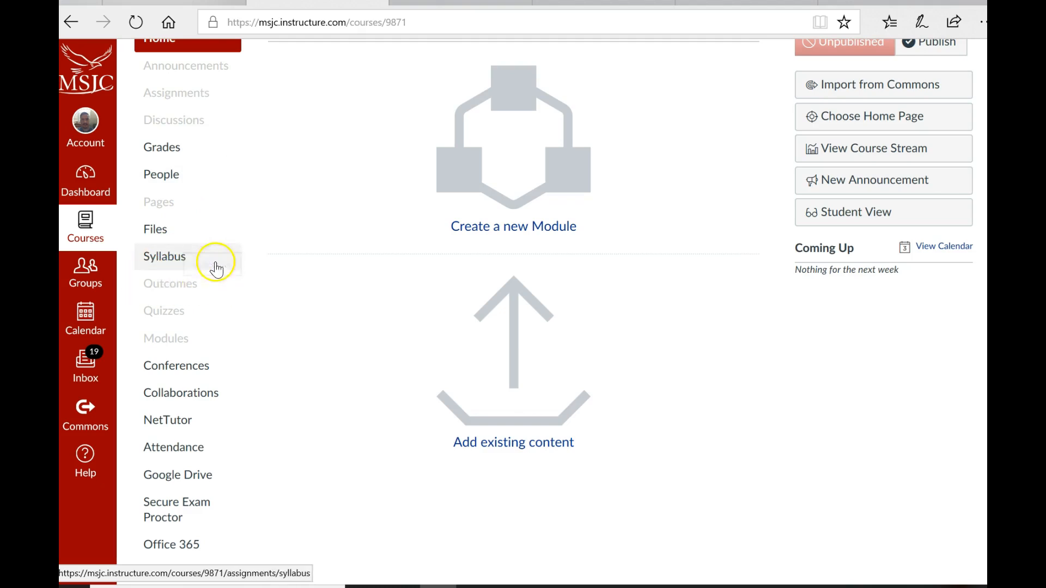
pyautogui.click(167, 210)
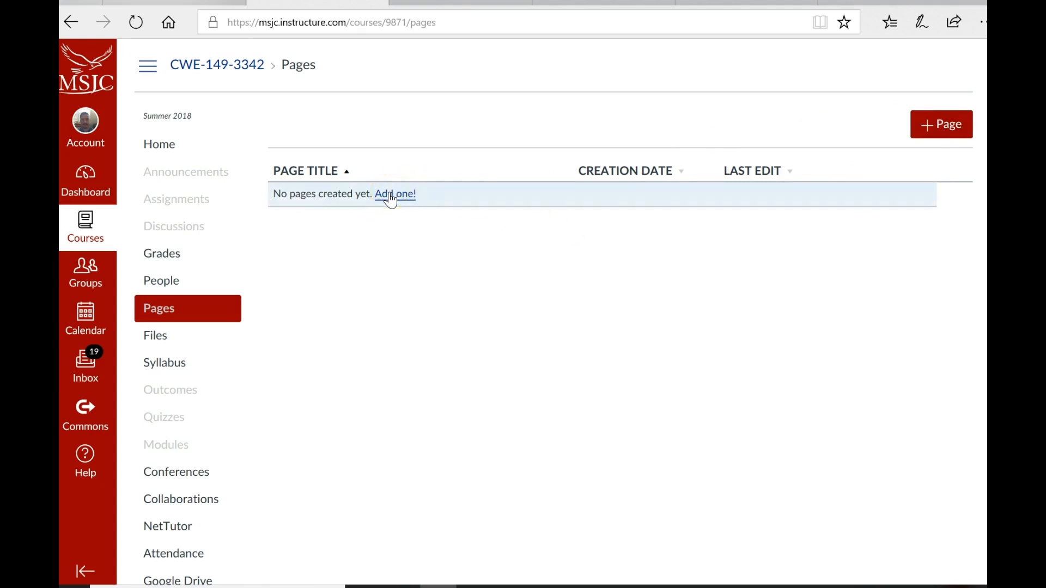
pyautogui.click(390, 196)
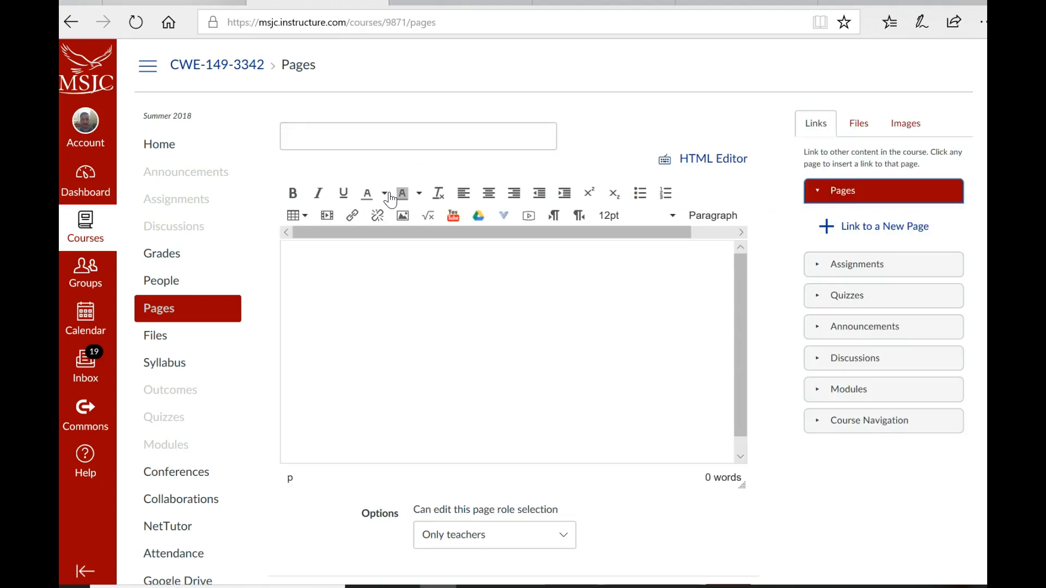
# Title the new page "Welcome to the CWE/MSJC OI-149 Course"
pyautogui.click(394, 135)
pyautogui.click(393, 134)
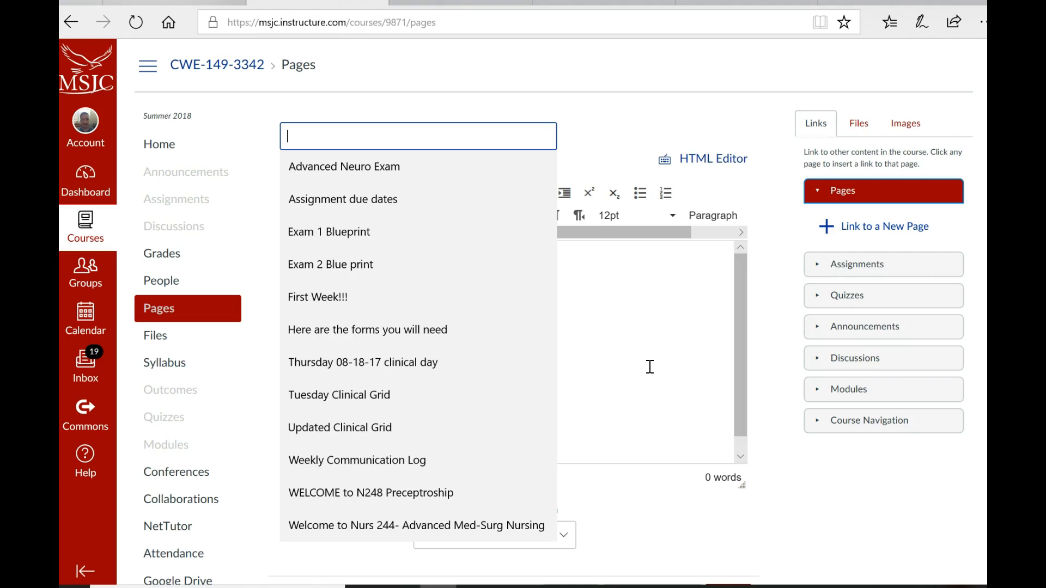
pyautogui.click(329, 136)
pyautogui.write('We')
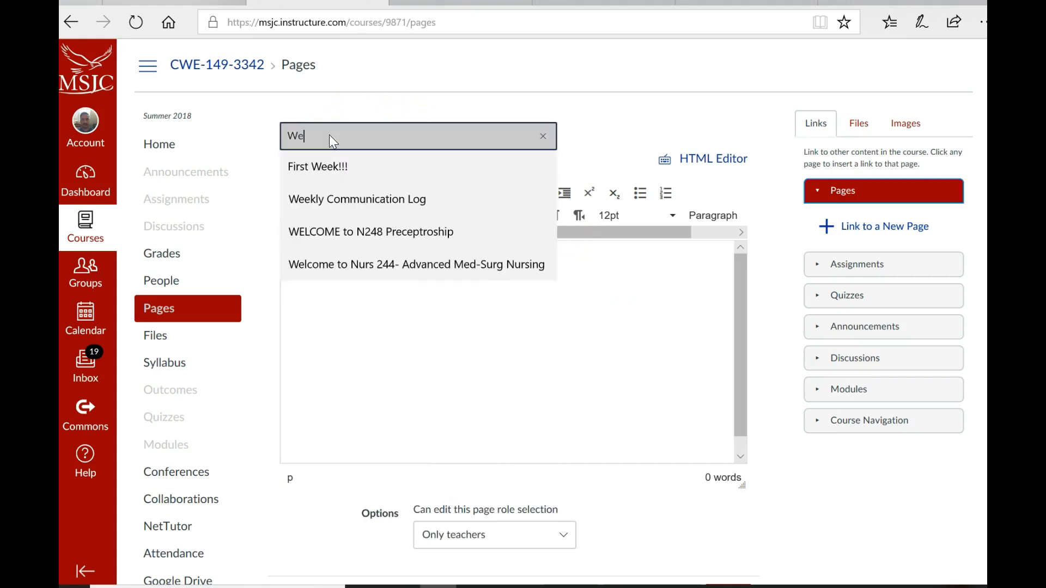
pyautogui.write('lcome to the ')
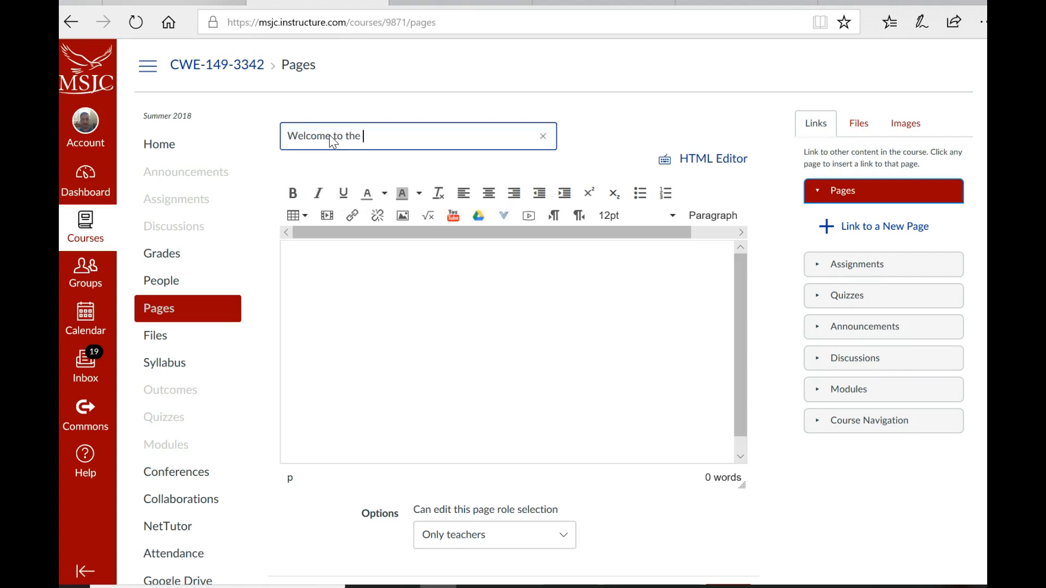
pyautogui.write('CWE')
pyautogui.write('/MS')
pyautogui.write('JC ')
pyautogui.write('Ol')
pyautogui.write('-149')
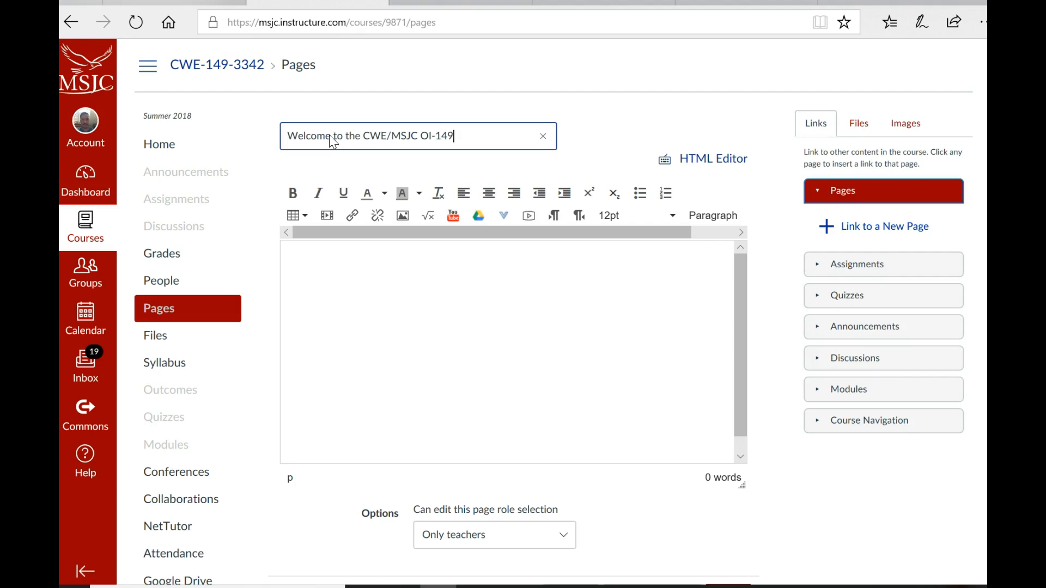
pyautogui.write(' Course')
# Copy the photo of the nurse in blue scrubs from the open Bing result into the page body and center it
pyautogui.click(372, 257)
pyautogui.click(367, 270)
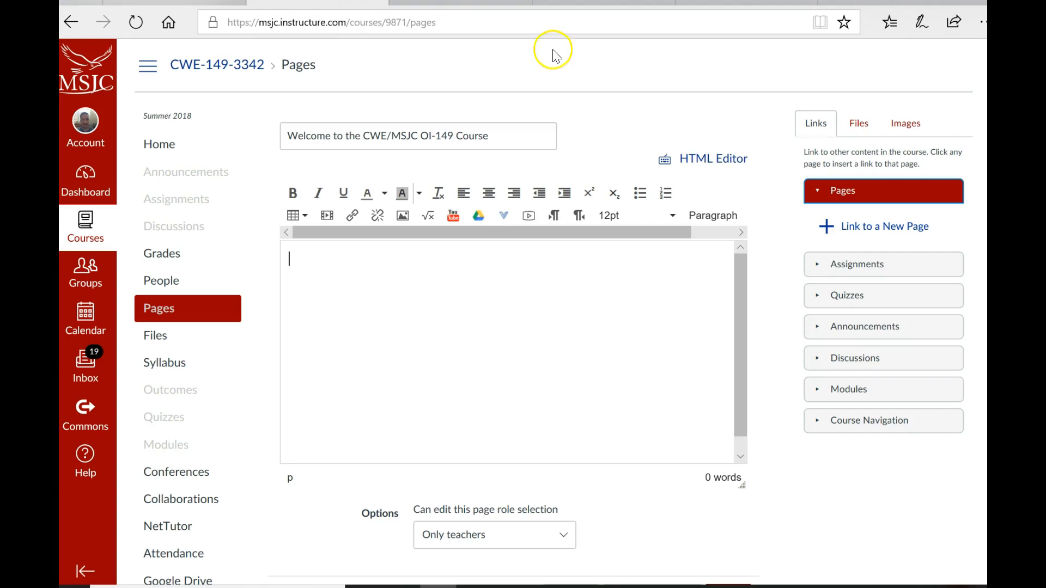
pyautogui.click(460, 3)
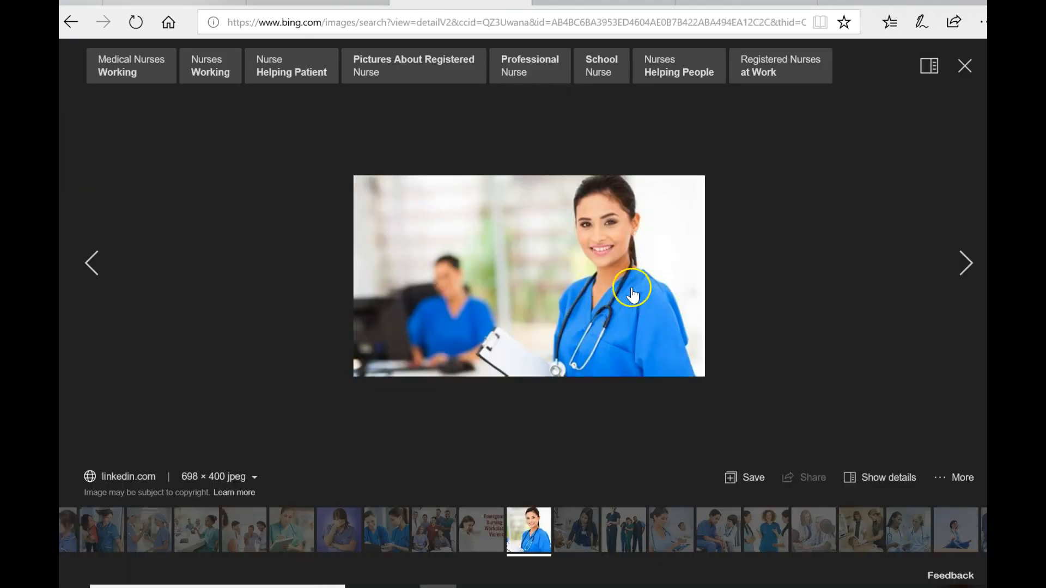
pyautogui.rightClick(584, 274)
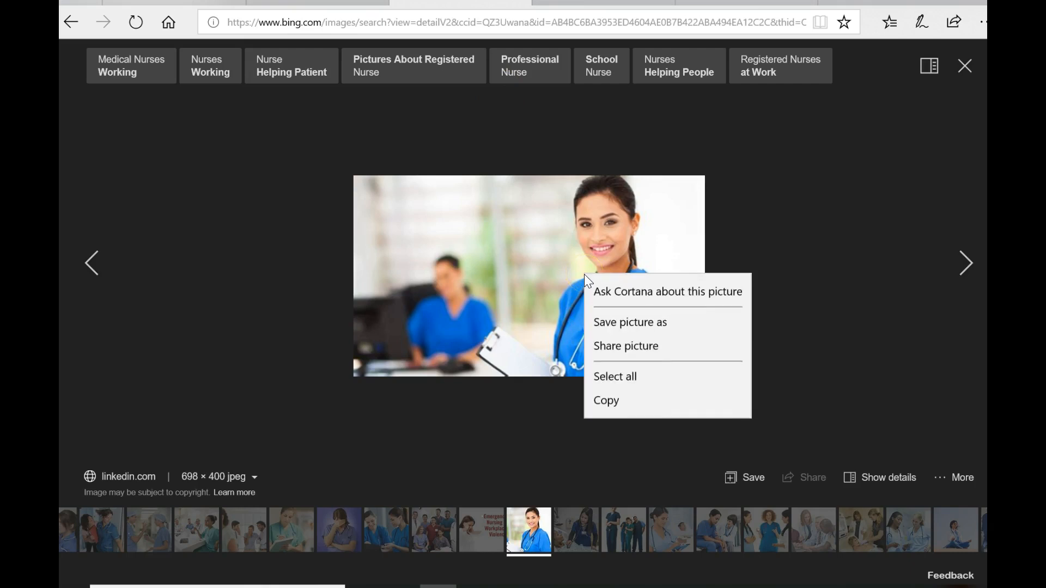
pyautogui.click(605, 401)
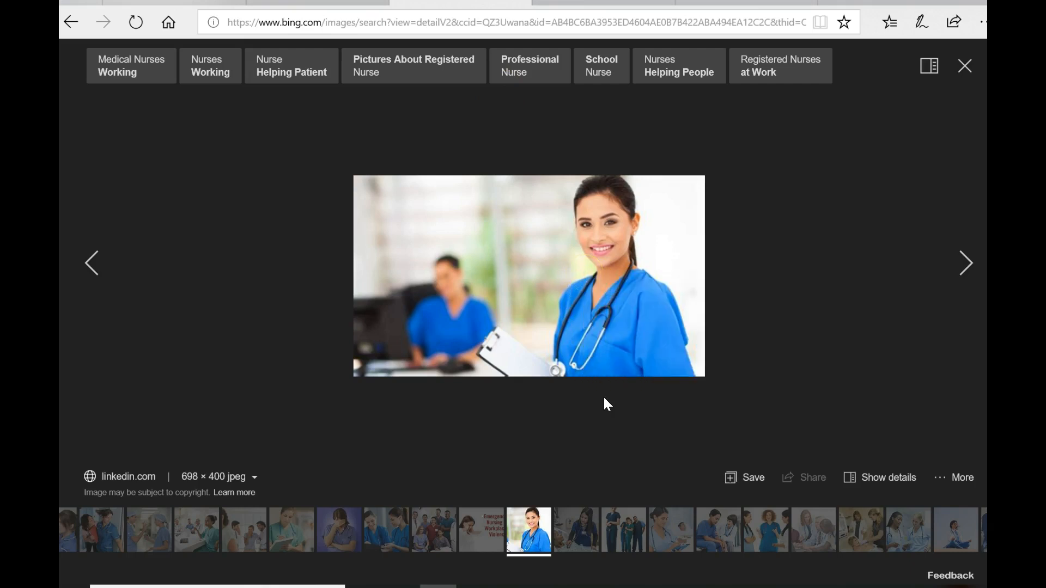
pyautogui.click(311, 3)
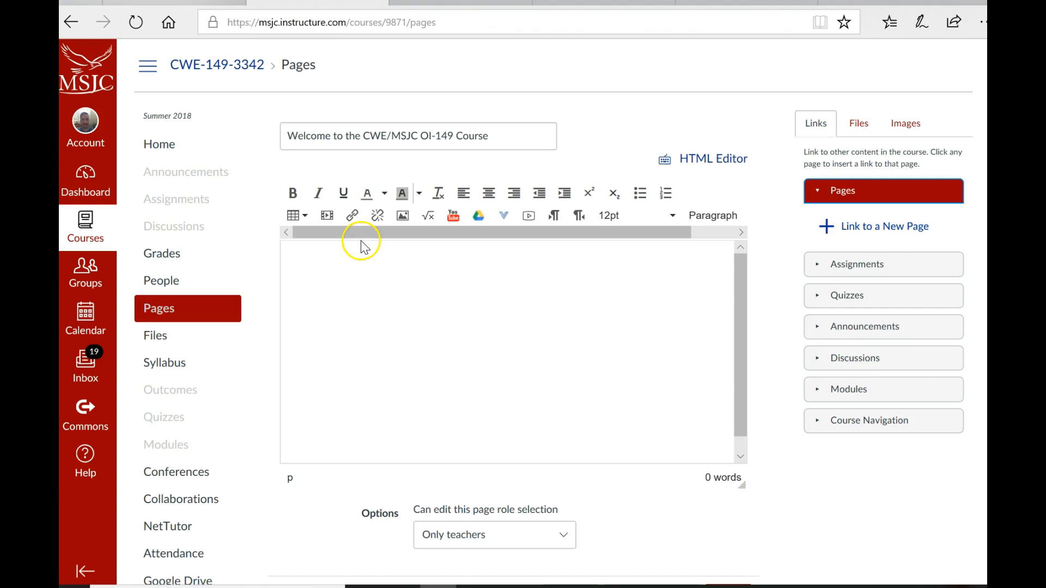
pyautogui.click(384, 270)
pyautogui.hotkey('ctrl', 'v')
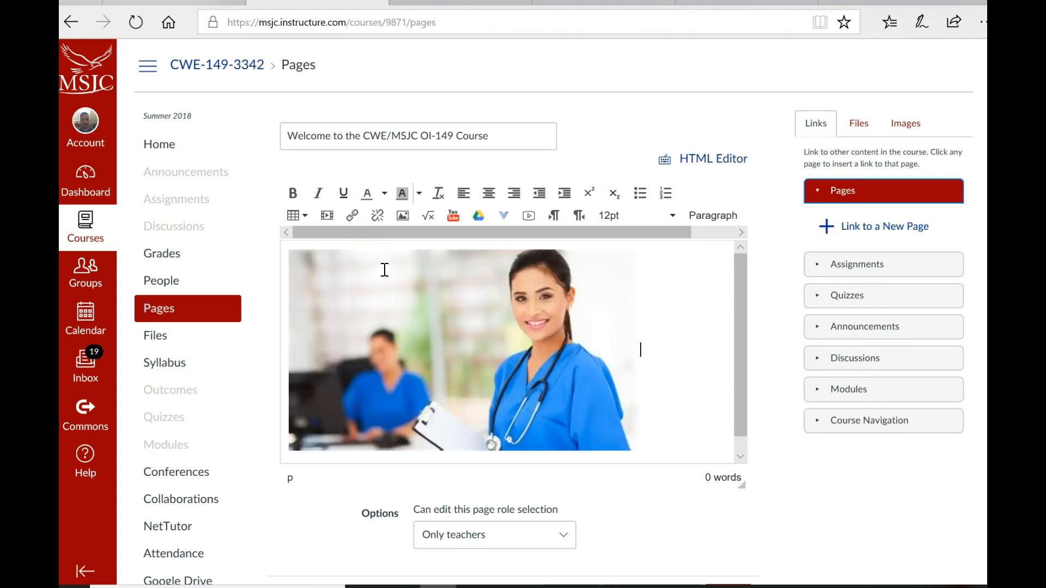
pyautogui.click(291, 306)
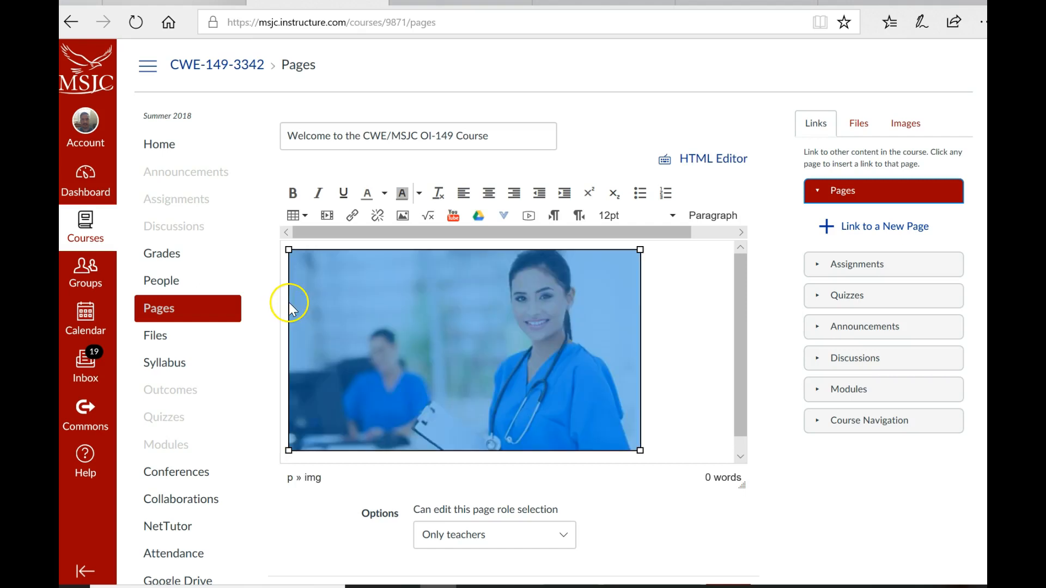
pyautogui.click(490, 194)
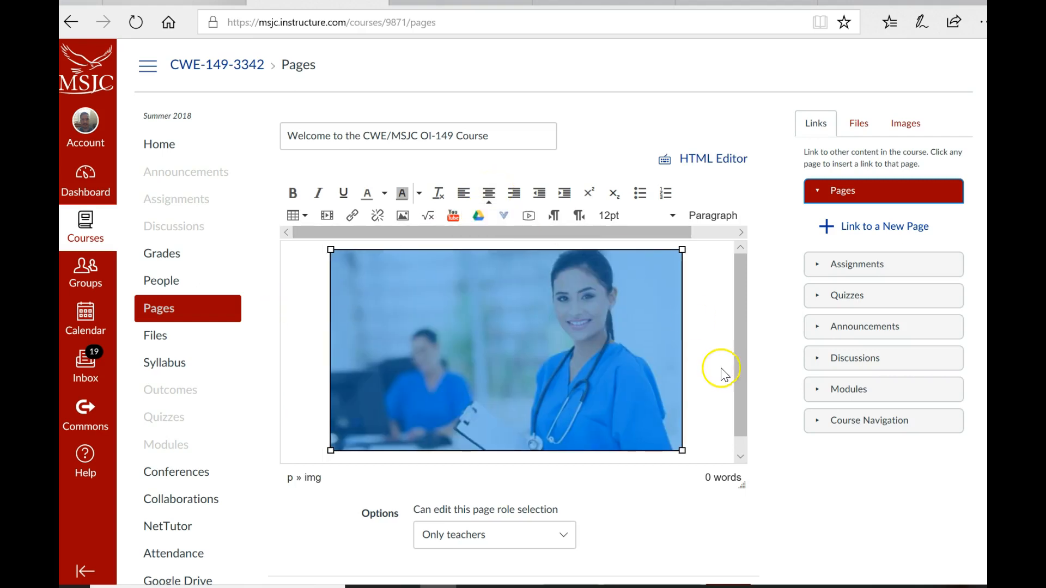
# Add two centered lines below the photo reading "CWE/MSJC OI-149" and "Summer 2018"
pyautogui.click(702, 387)
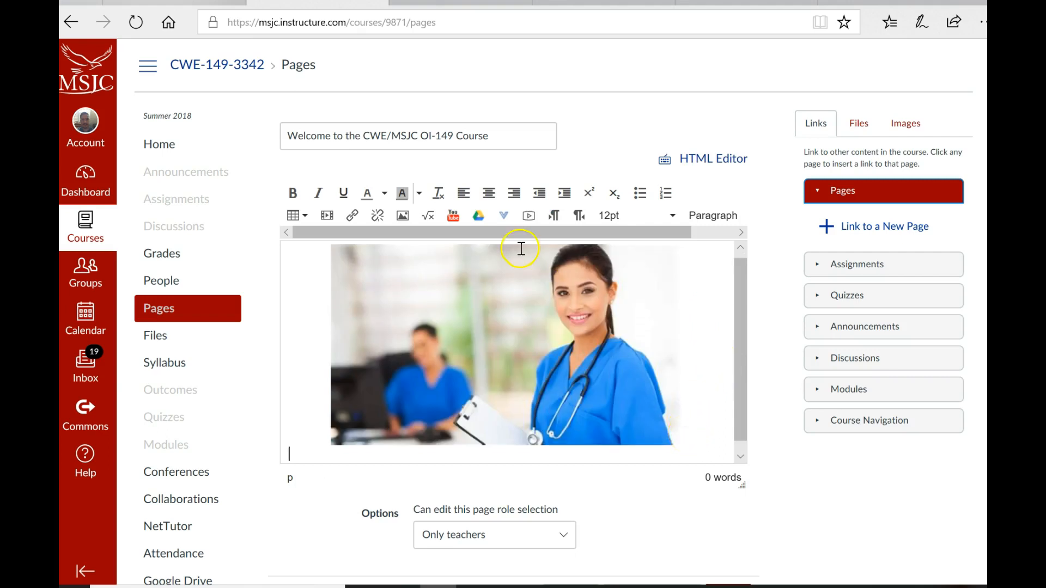
pyautogui.click(490, 195)
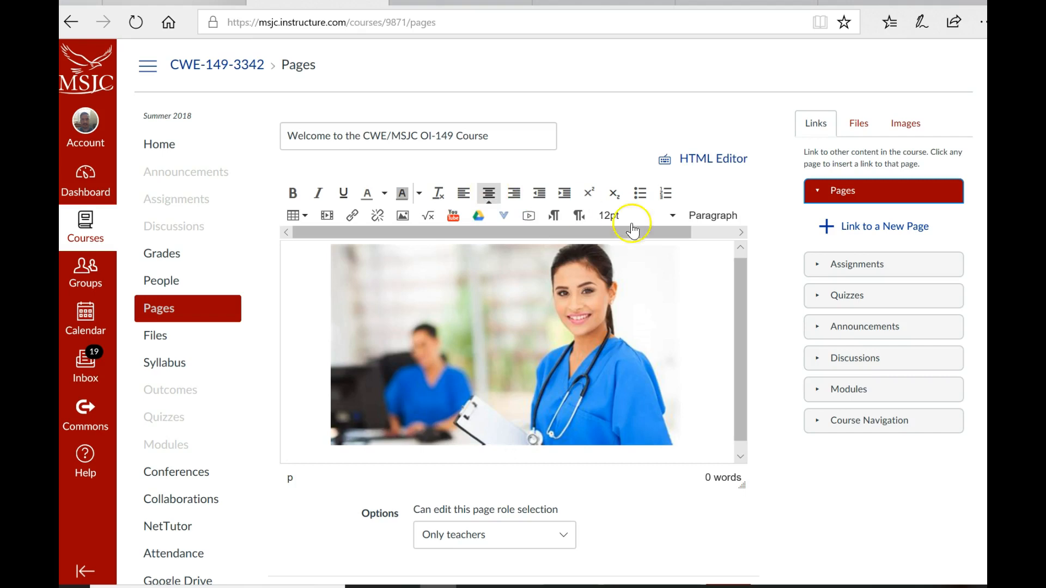
pyautogui.scroll(-1, 741, 305)
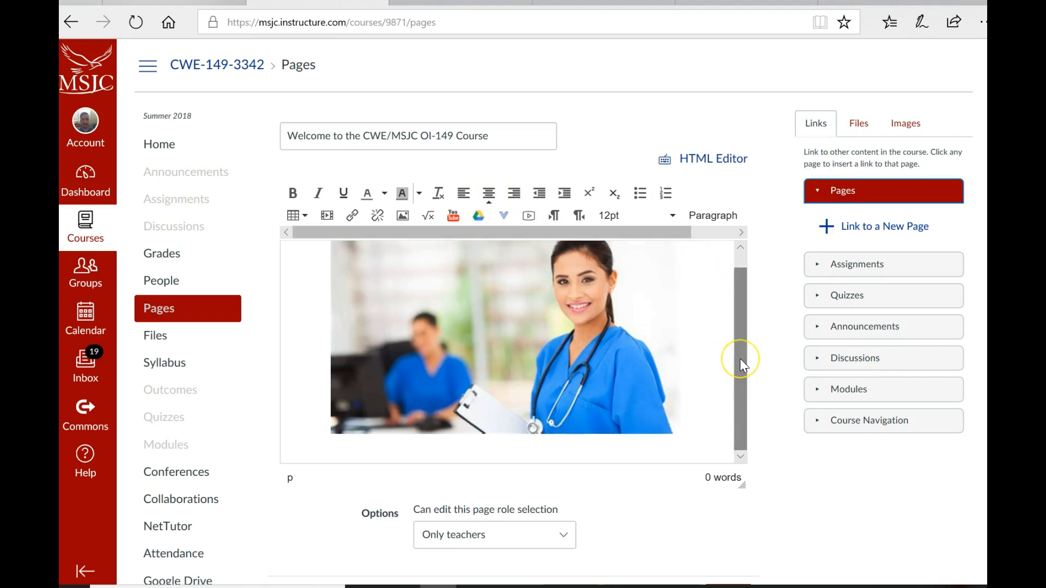
pyautogui.write('CWE-')
pyautogui.press('BackSpace')
pyautogui.write('/MSJC')
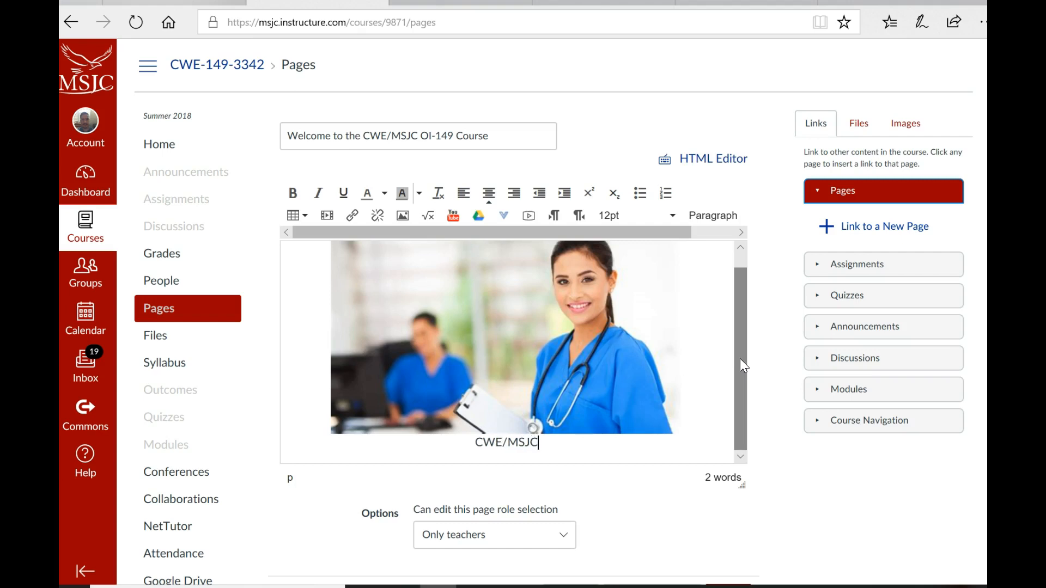
pyautogui.write(' O')
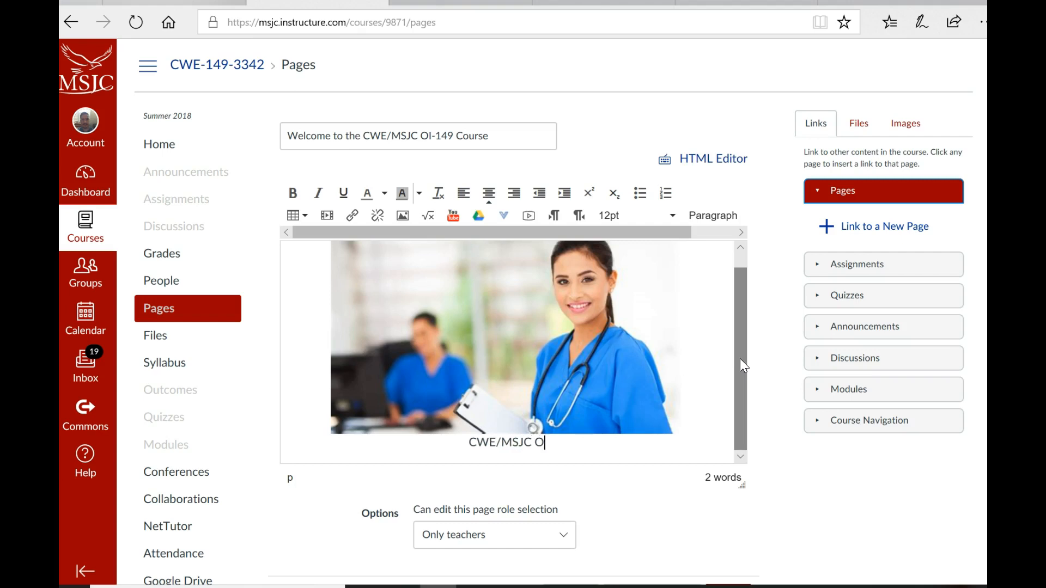
pyautogui.write('I-149')
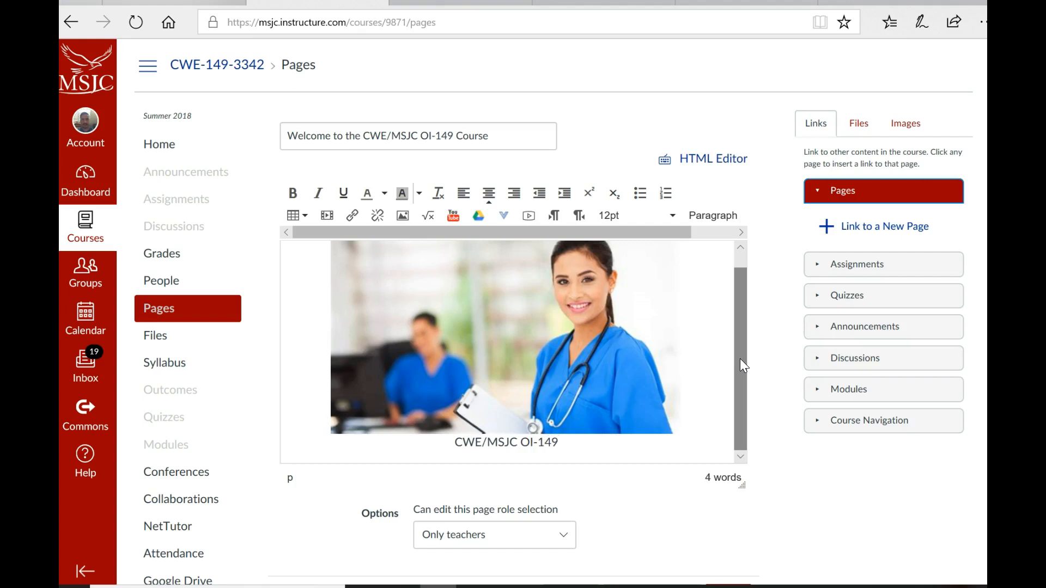
pyautogui.press('Return')
pyautogui.write('Summer 2018')
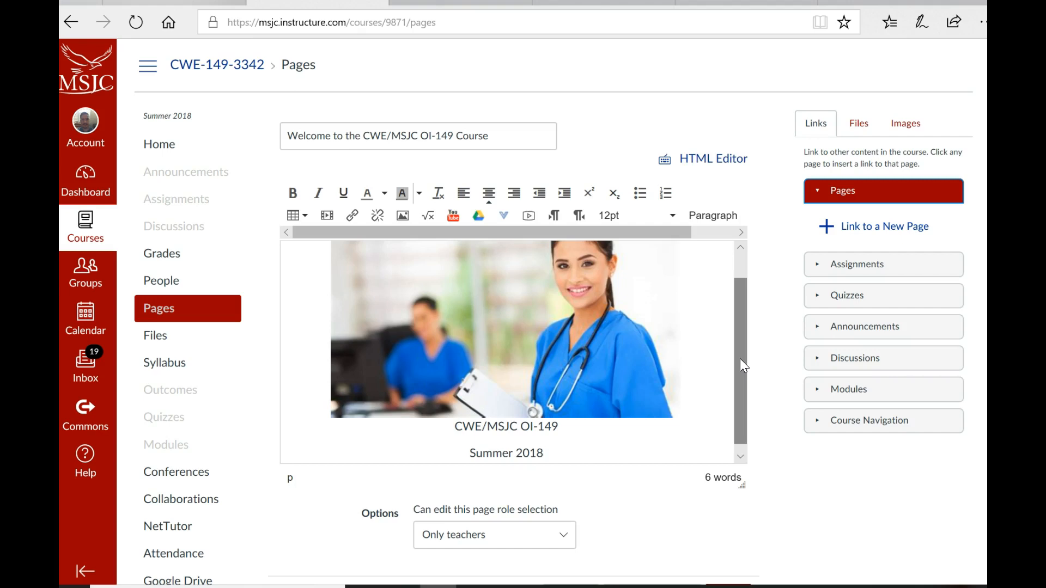
# Add a left-aligned greeting line below reading "Welcome Students to the CWE/MSJC OI-149 Course," followed by a new line
pyautogui.press('Return')
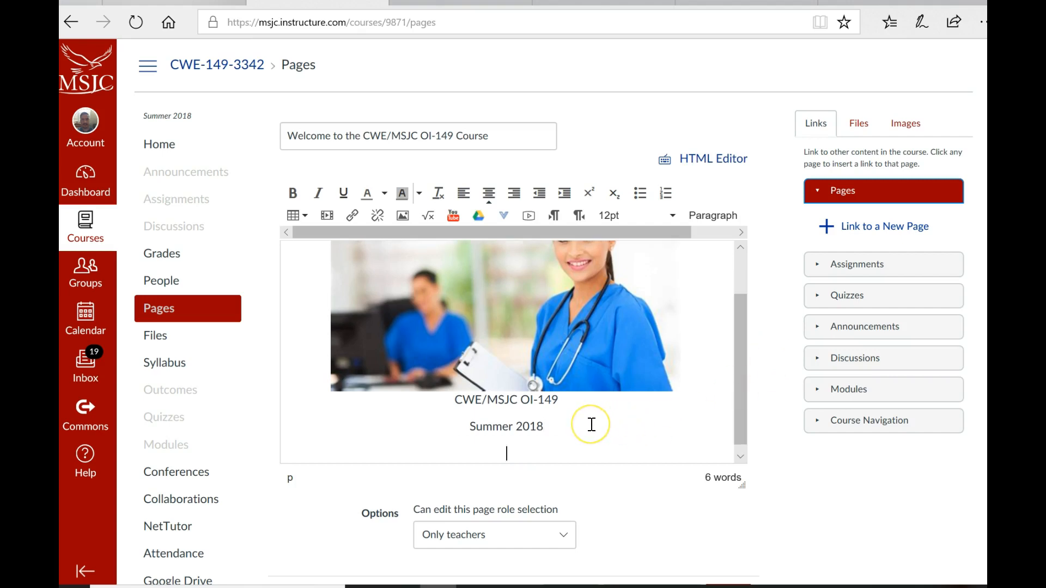
pyautogui.click(461, 200)
pyautogui.write('Welcome Students to the CWE/MSJC OI-149 Course,')
pyautogui.press('Return')
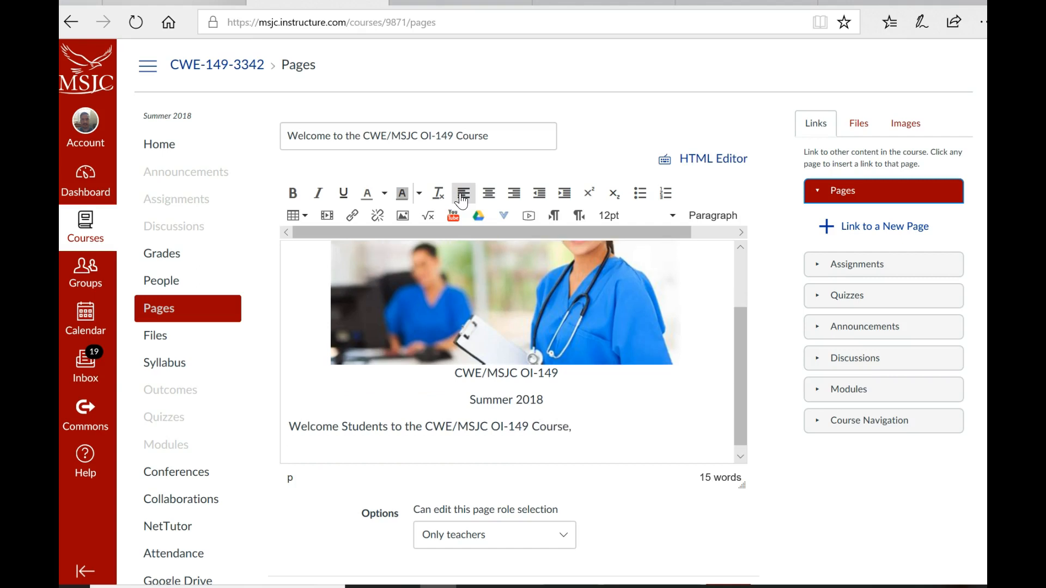
# Below the greeting, begin a paragraph reading "This work experience course of supervised employment is designed to assist students"
pyautogui.write('This')
pyautogui.write('work experience cours')
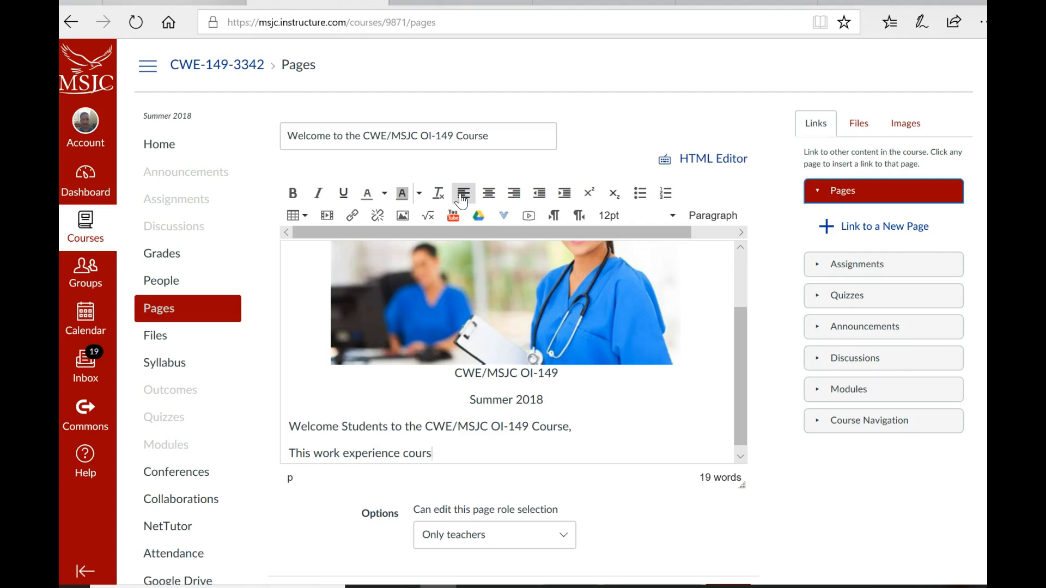
pyautogui.write('e of supervised employment')
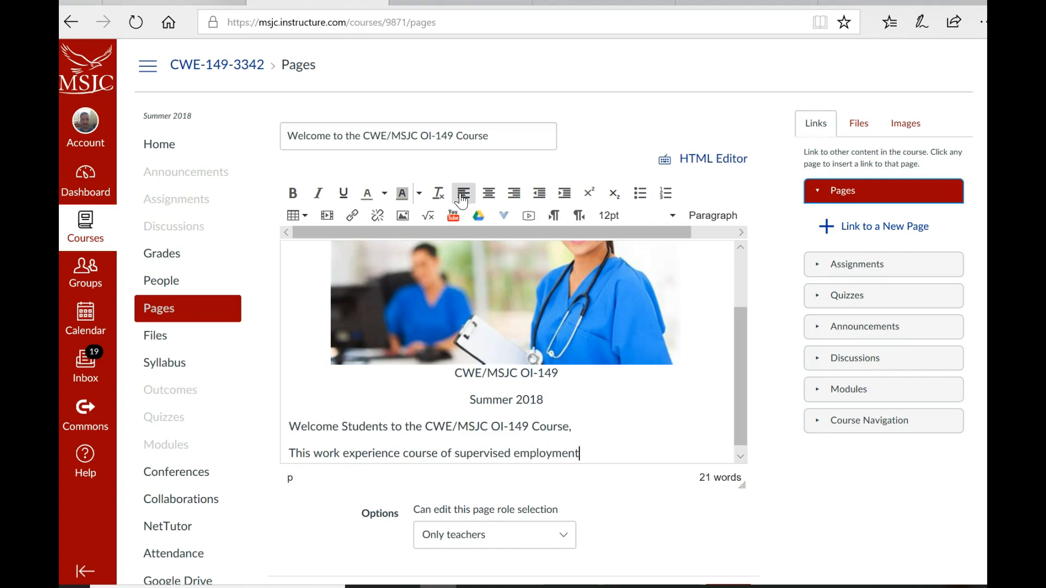
pyautogui.write(' is designed to assist')
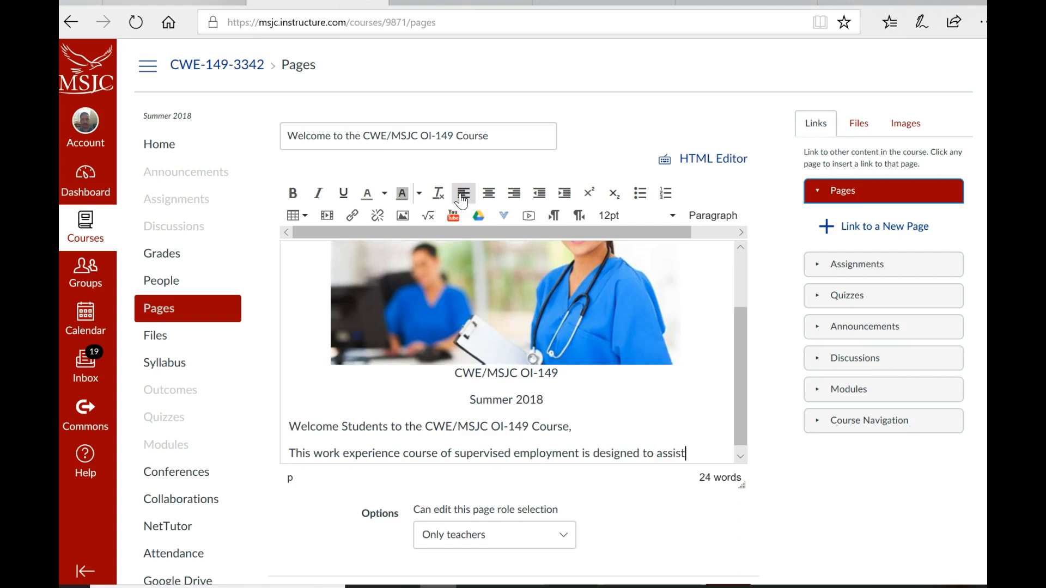
pyautogui.write(' students')
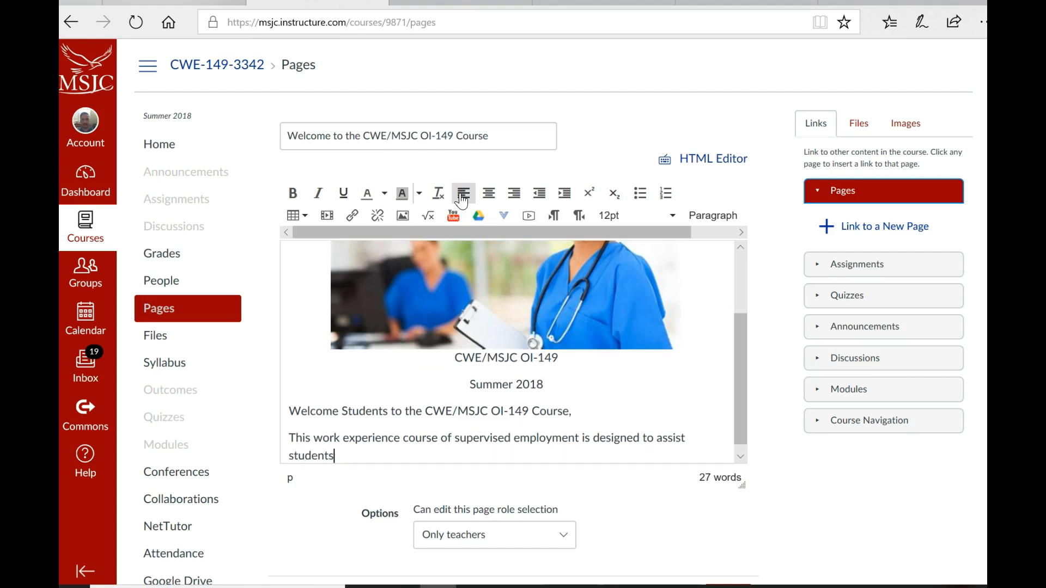
# Continue the sentence with "to acquire desirable work habits, attitudes, and skills, so as to enable them to become productive employees."
pyautogui.write(' to acquire desi')
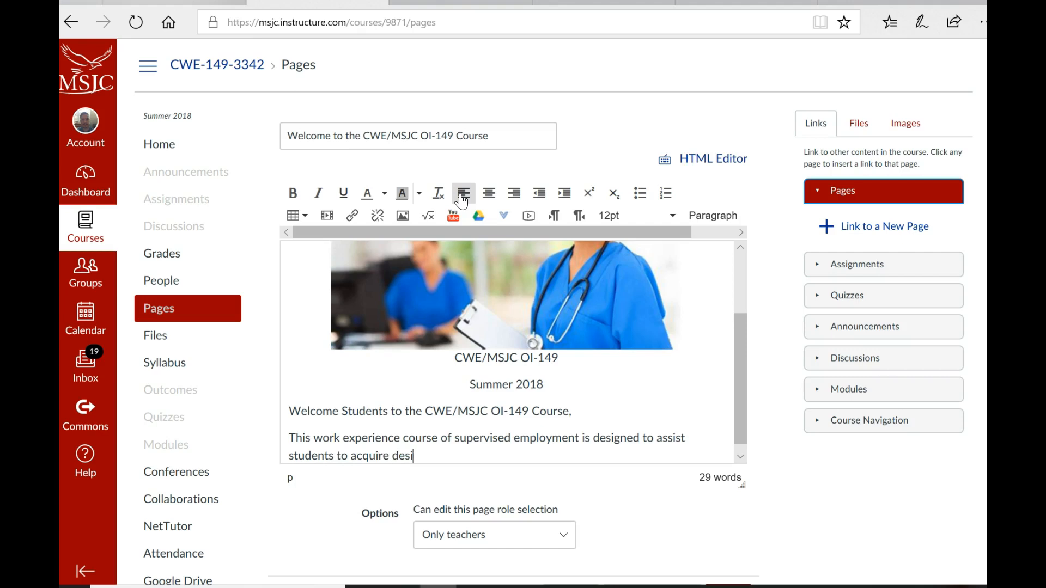
pyautogui.write('rable work hab')
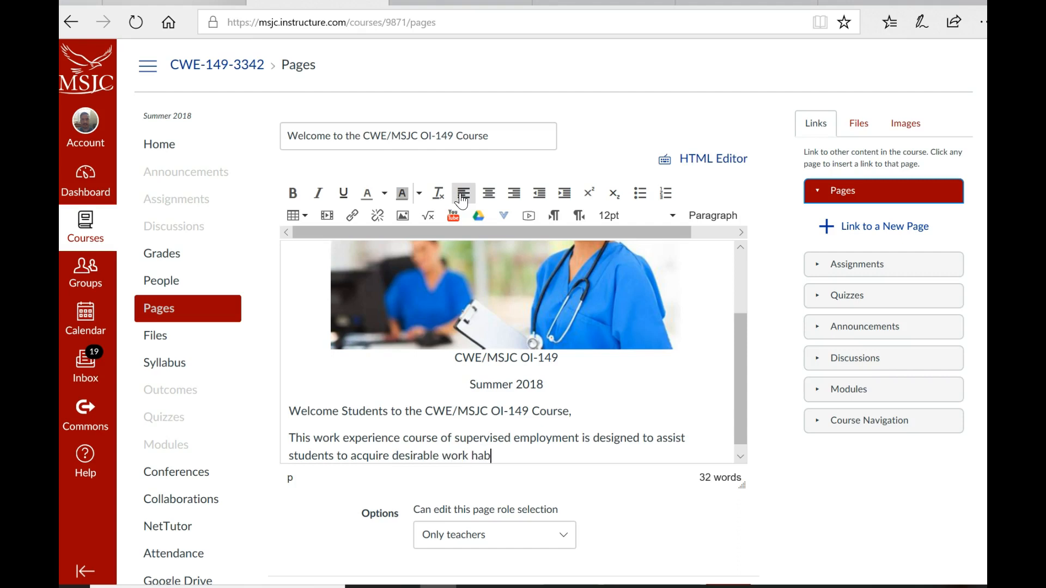
pyautogui.write('its, attitudes, and skil')
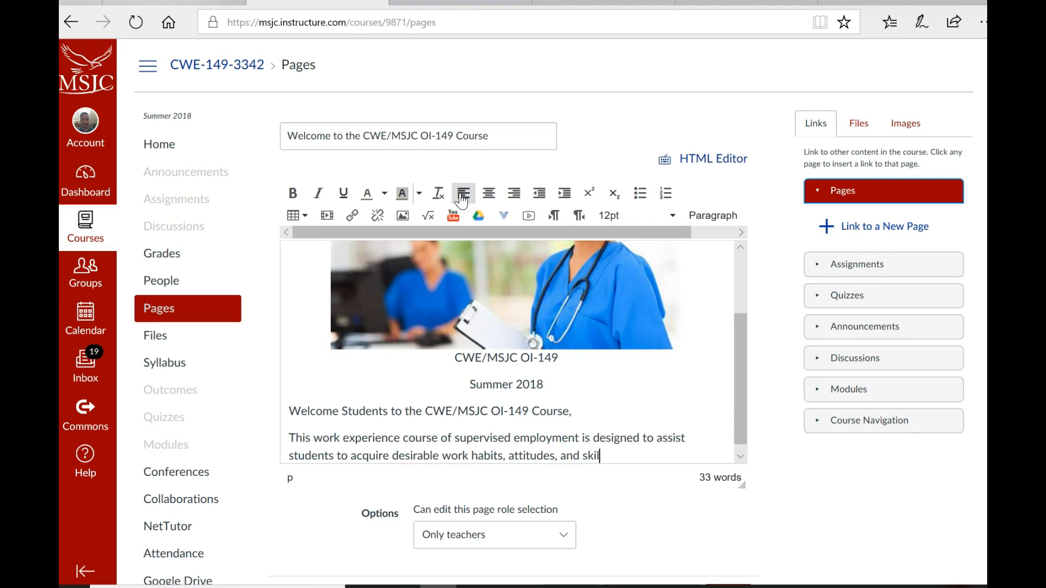
pyautogui.write('ls, so as f')
pyautogui.write('a')
pyautogui.press('BackSpace')
pyautogui.press('BackSpace')
pyautogui.write('to enable ')
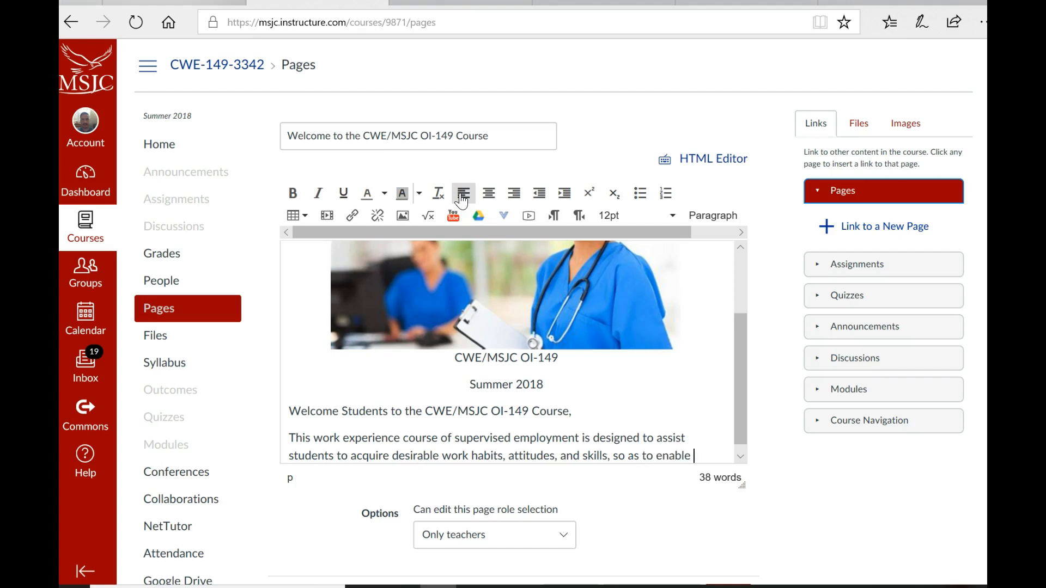
pyautogui.write('them t')
pyautogui.write('o become')
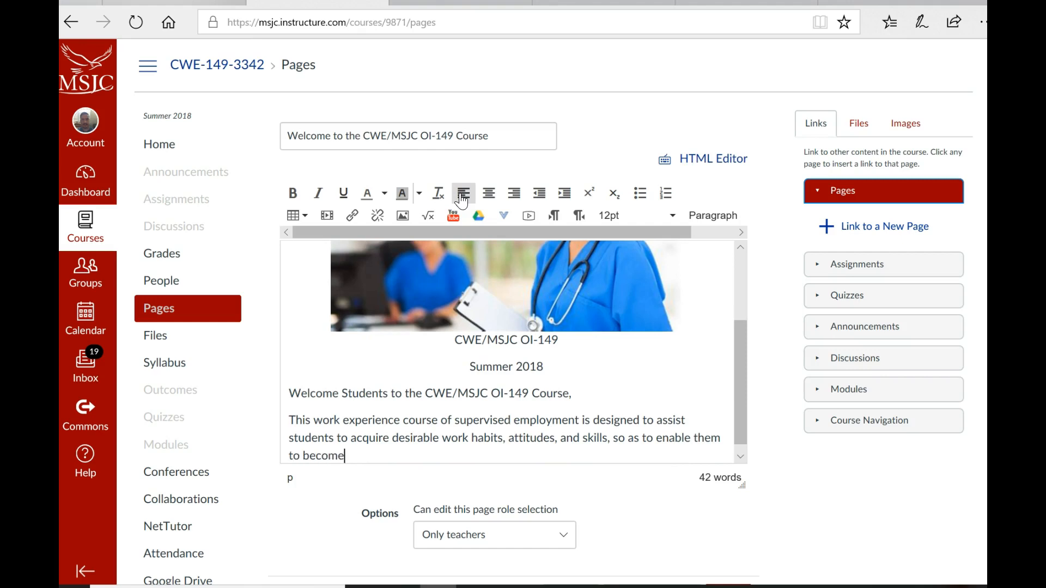
pyautogui.write(' productive em')
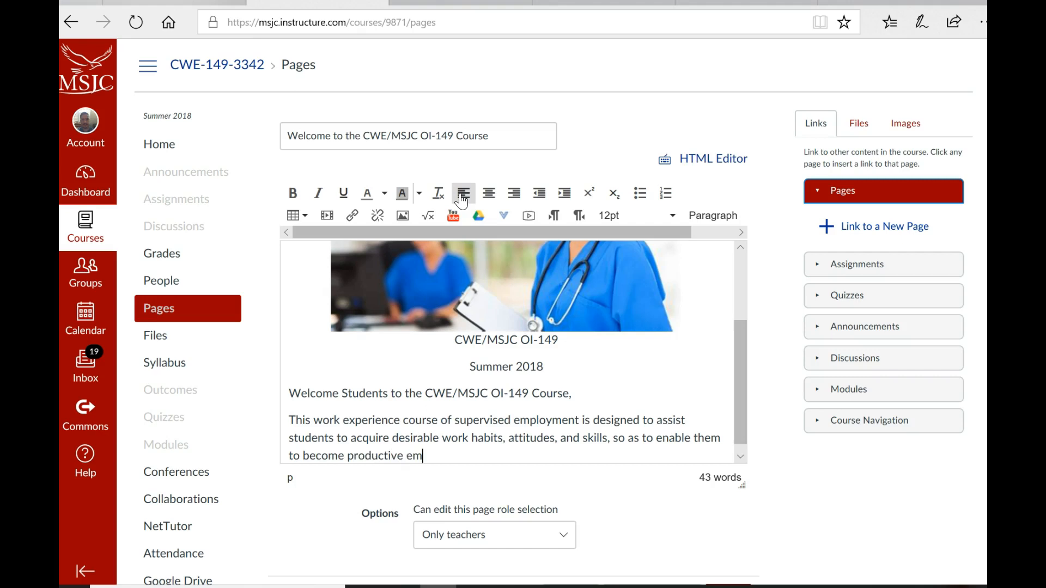
pyautogui.write('ployees. This co')
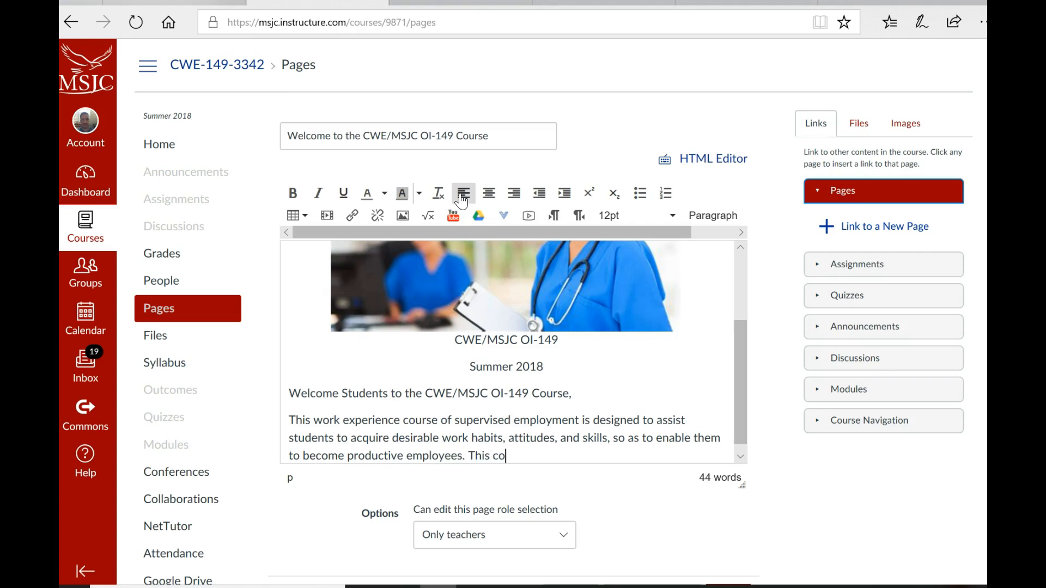
# Finish the paragraph with the sentence "This course also provides students with career awareness for jobs."
pyautogui.write('urse also provides ')
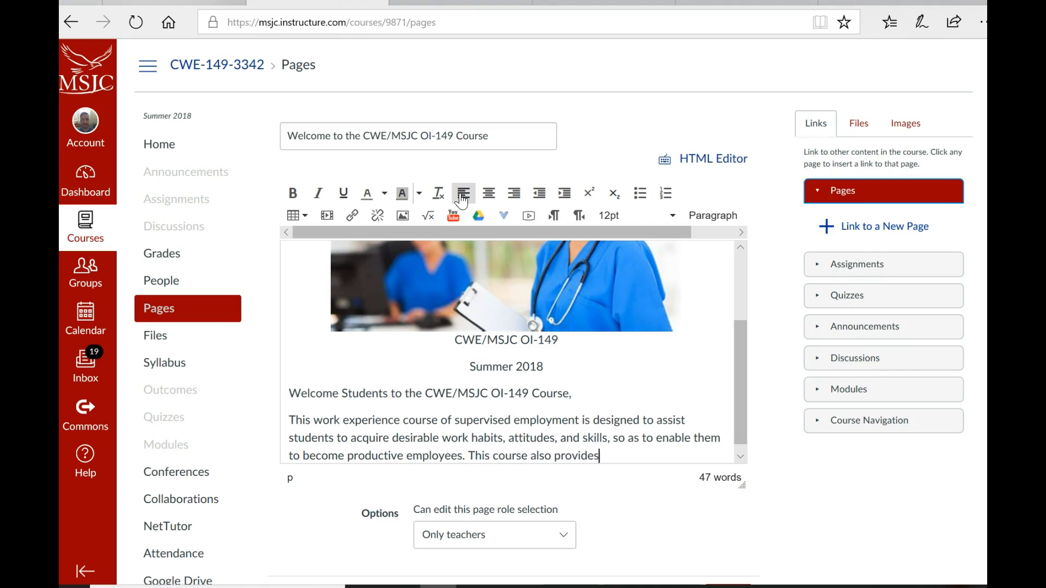
pyautogui.write('students with')
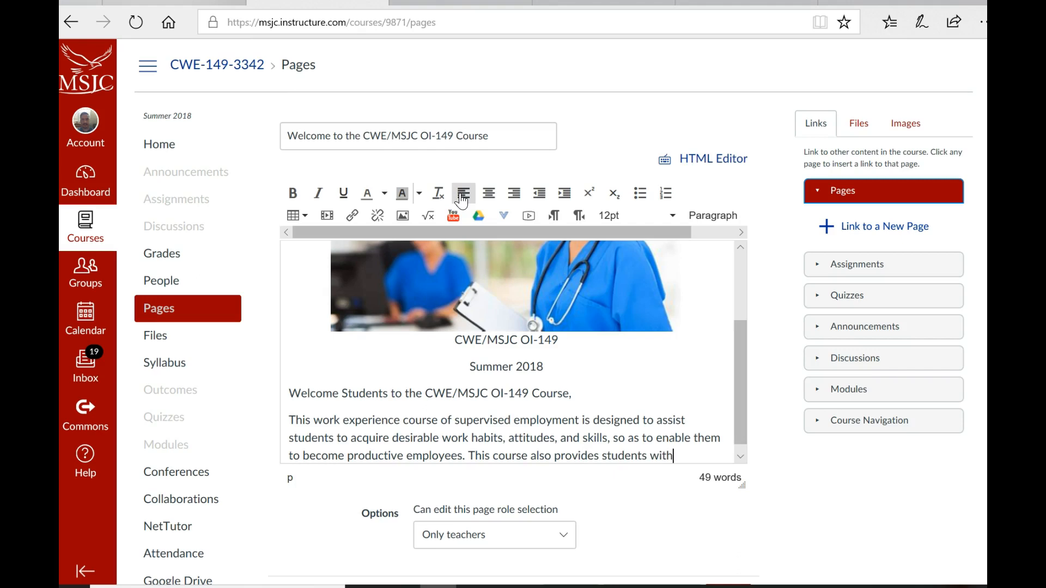
pyautogui.write(' career')
pyautogui.write(' awarenes')
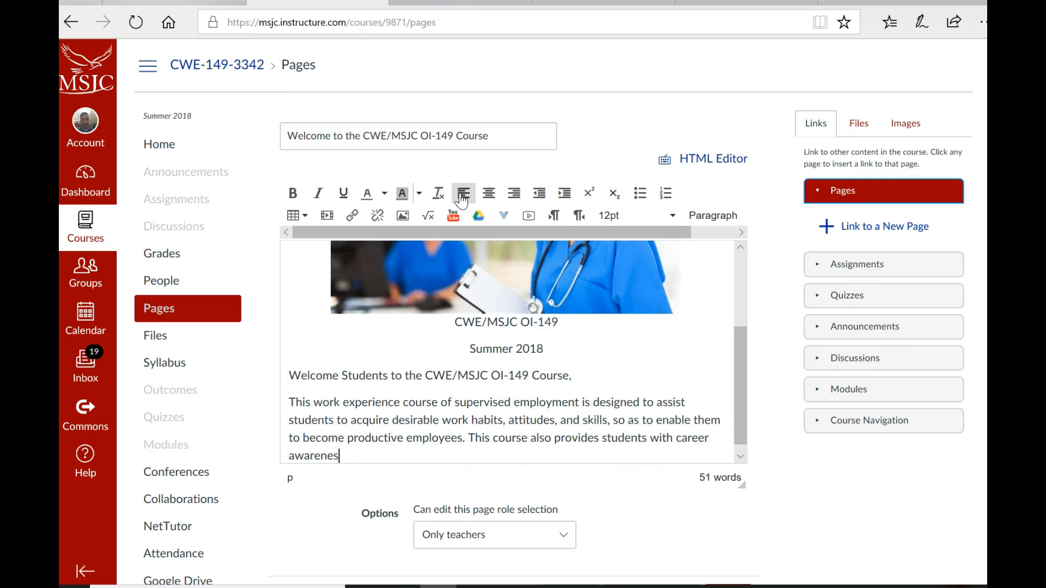
pyautogui.write('s for jobs.')
# Format the centered lines "CWE/MSJC OI-149" and "Summer 2018" as 14pt bold text
pyautogui.click(551, 352)
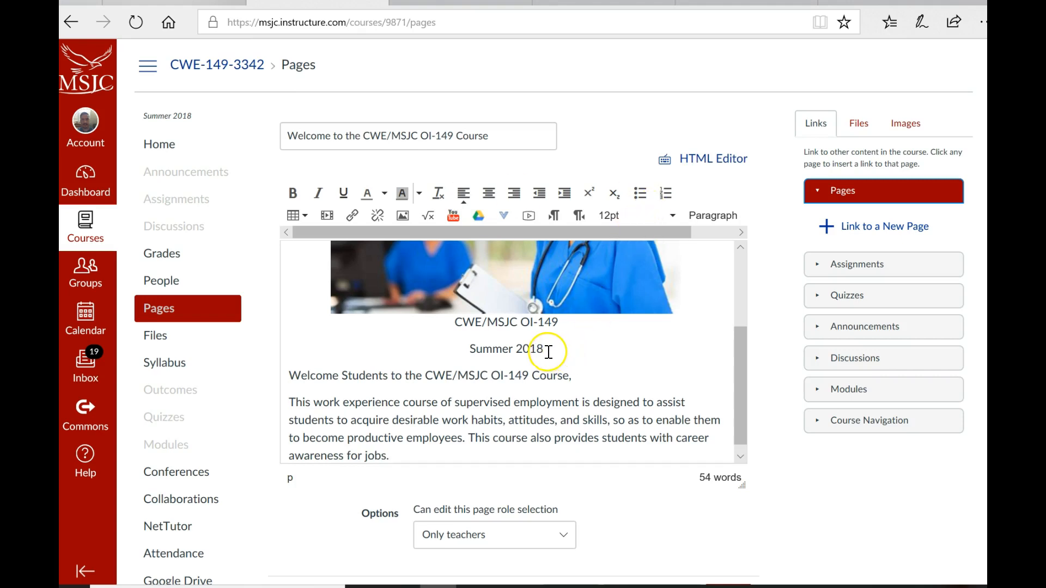
pyautogui.moveTo(548, 351); pyautogui.dragTo(463, 326)
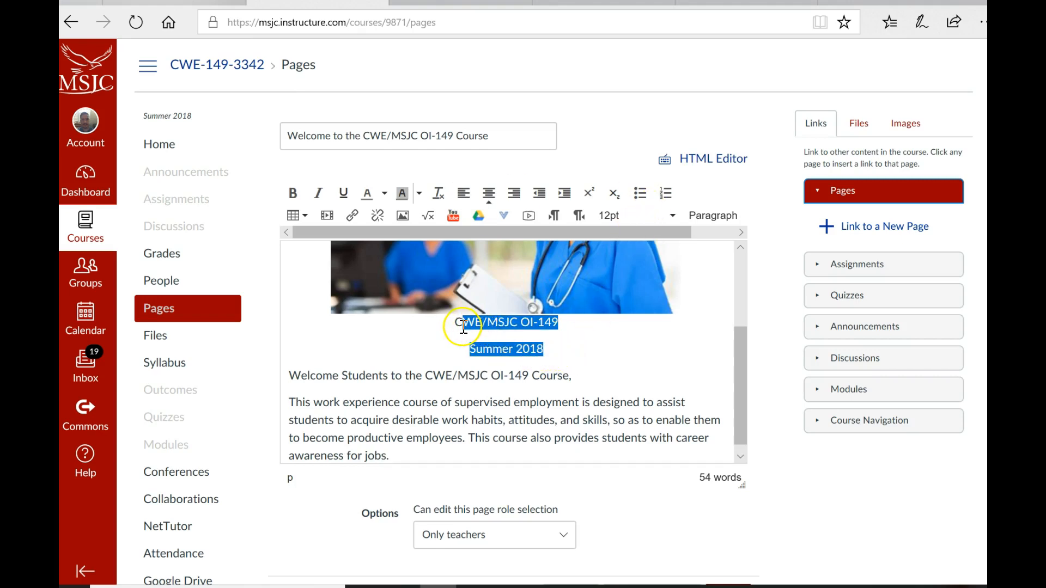
pyautogui.moveTo(544, 349); pyautogui.dragTo(456, 325)
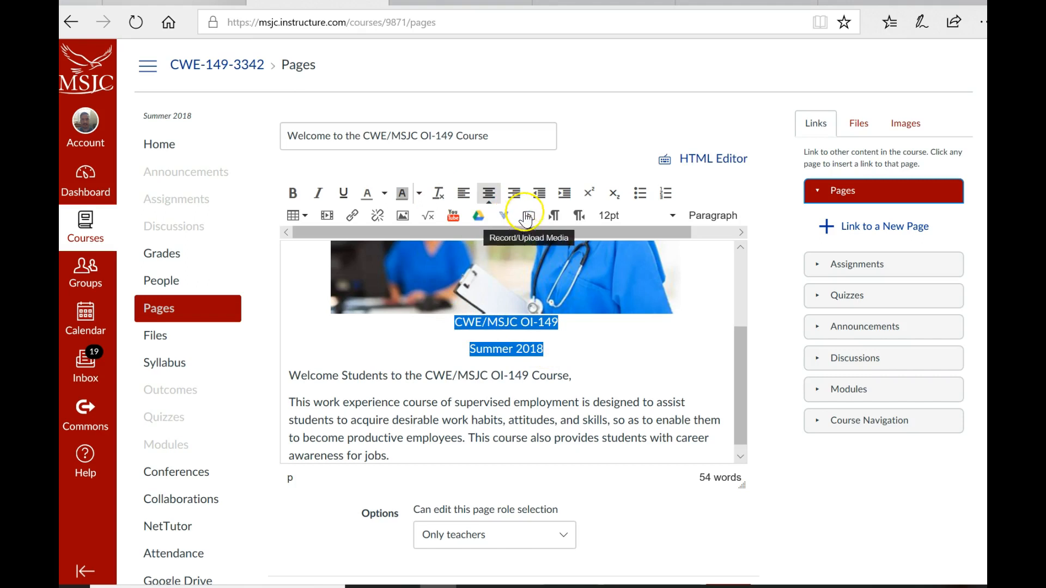
pyautogui.click(611, 218)
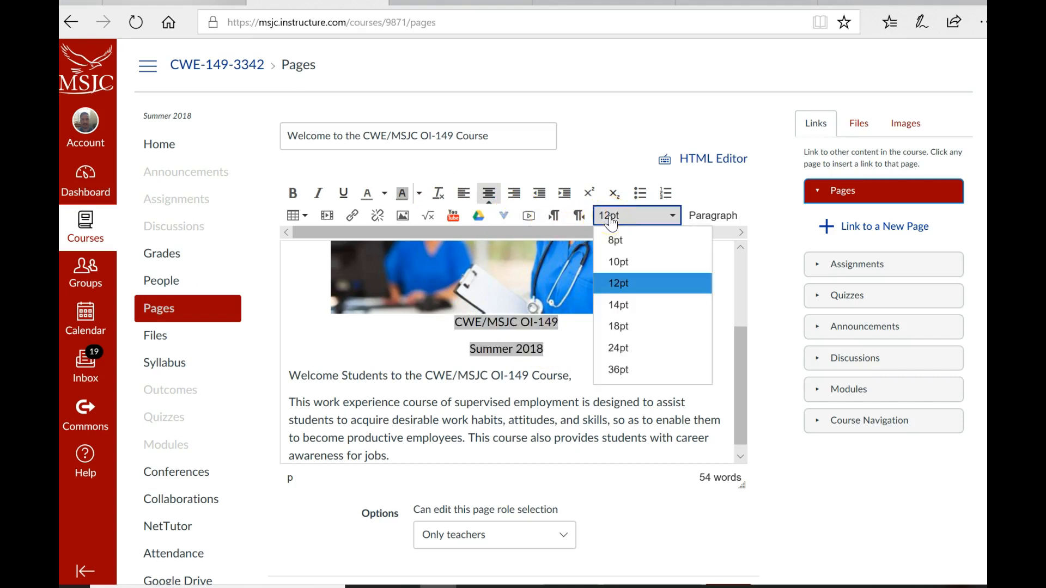
pyautogui.click(615, 306)
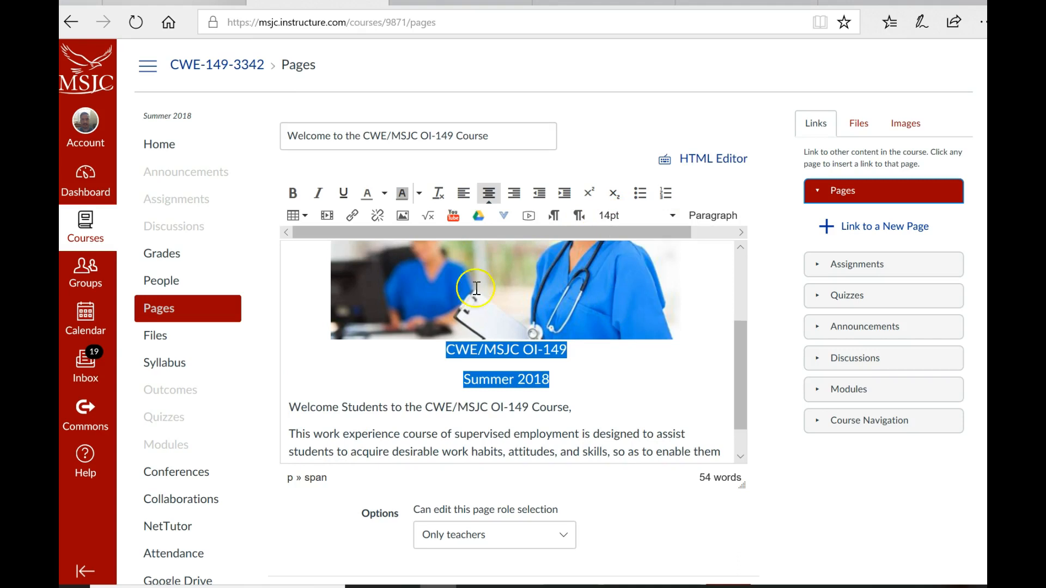
pyautogui.click(292, 200)
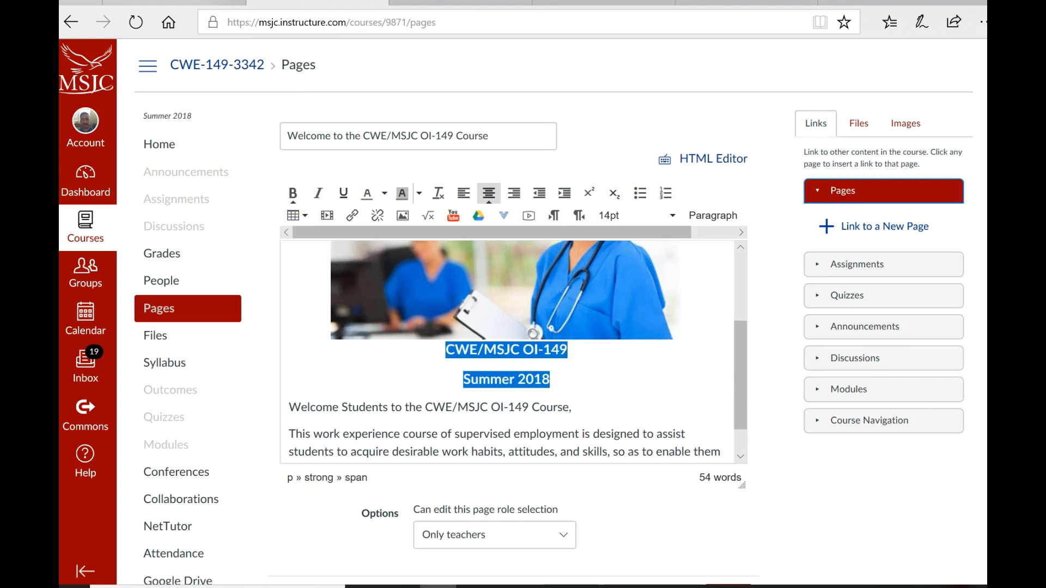
# Save and publish the welcome page, and look over the published page
pyautogui.scroll(-2, 953, 452)
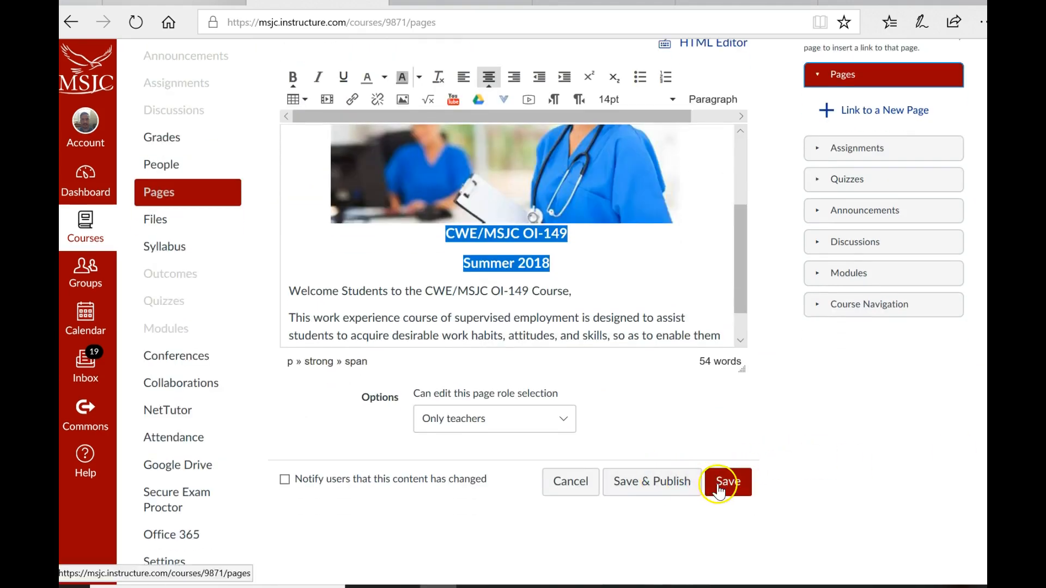
pyautogui.click(669, 483)
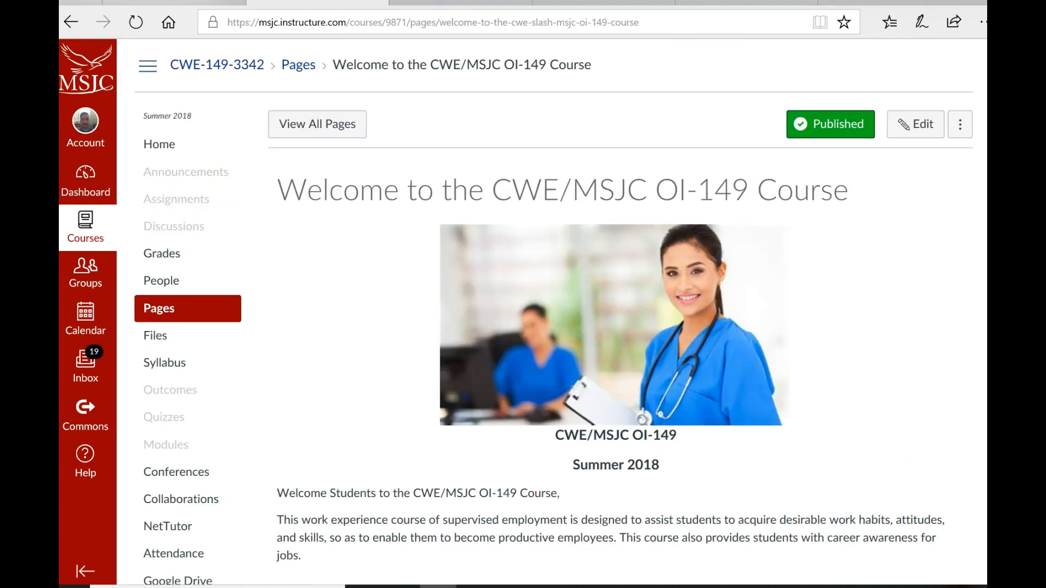
pyautogui.scroll(-3, 523, 311)
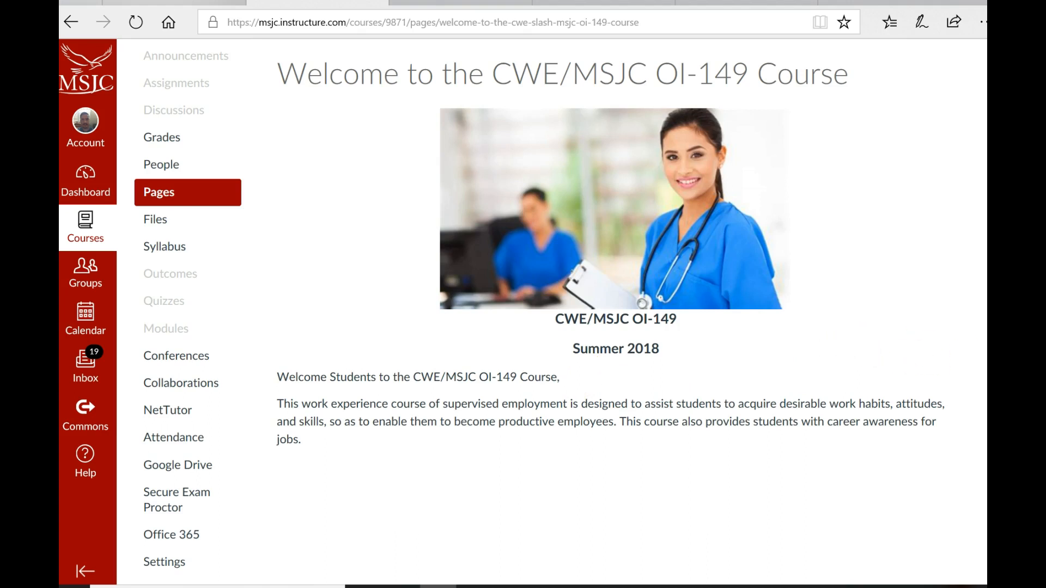
pyautogui.scroll(2, 553, 319)
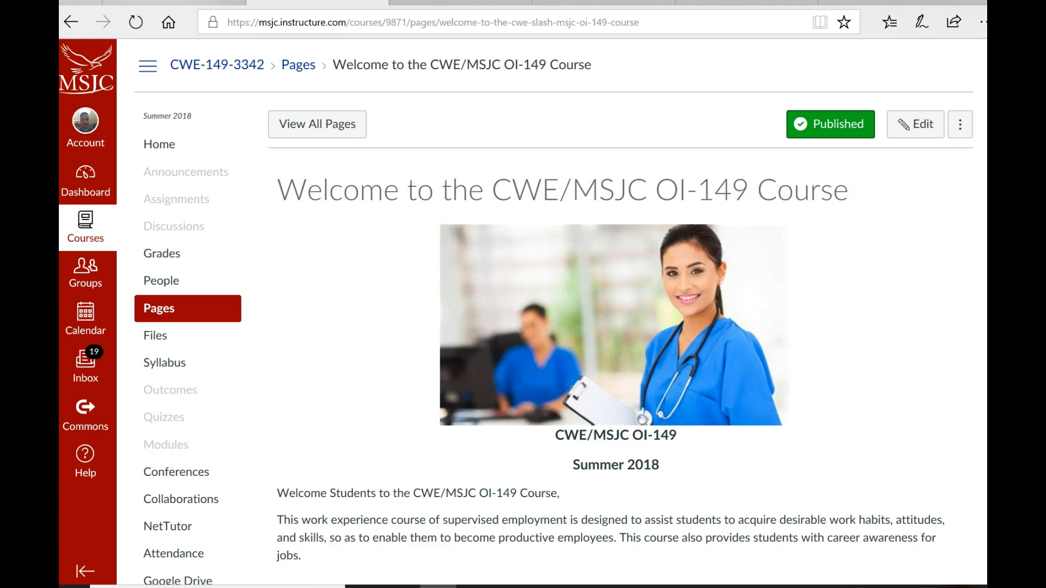
pyautogui.scroll(-2, 553, 311)
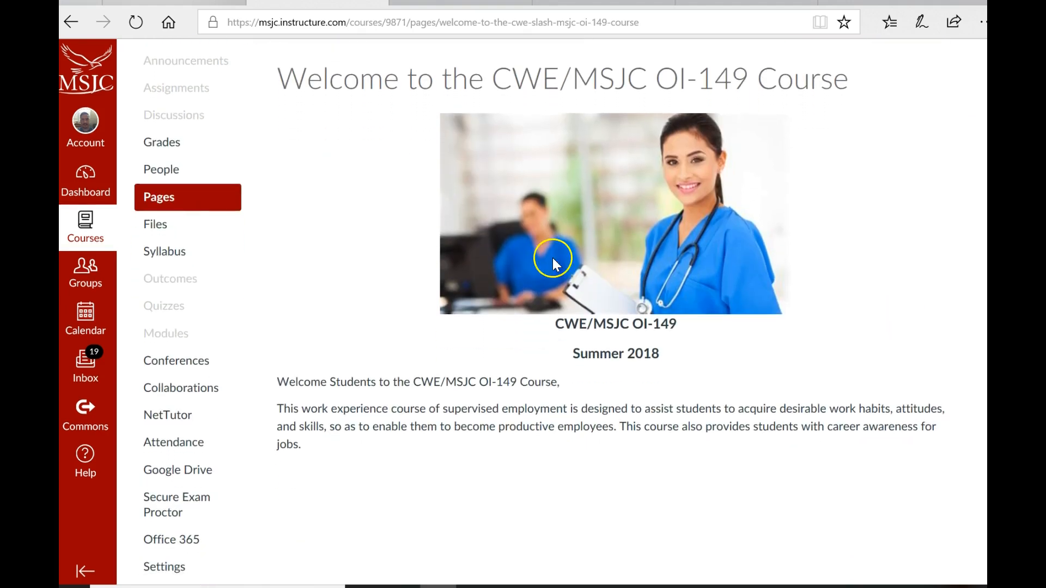
# Set the page "Welcome to the CWE/MSJC OI-149 Course" as the course's front page
pyautogui.click(172, 202)
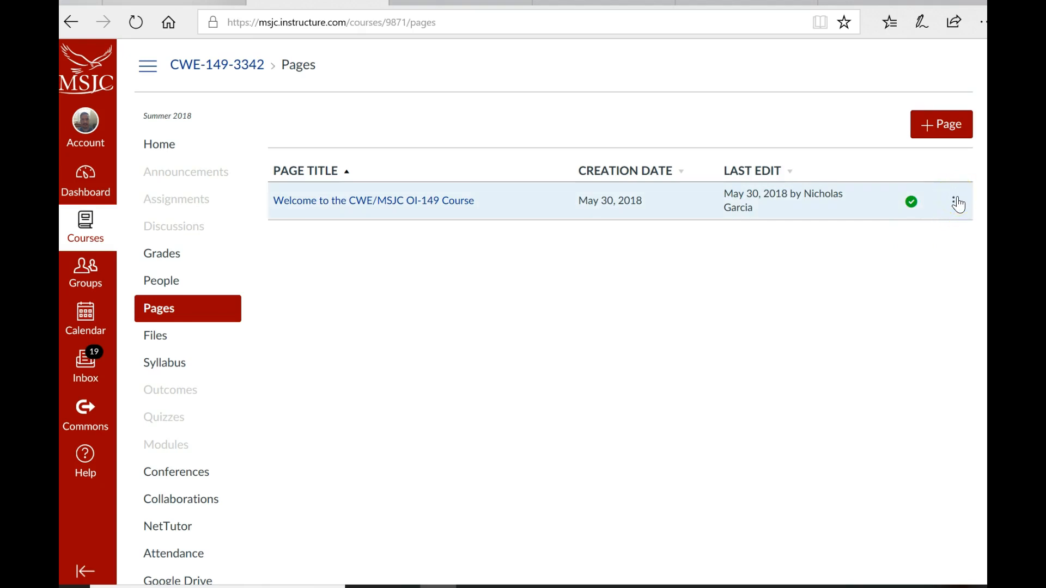
pyautogui.click(953, 205)
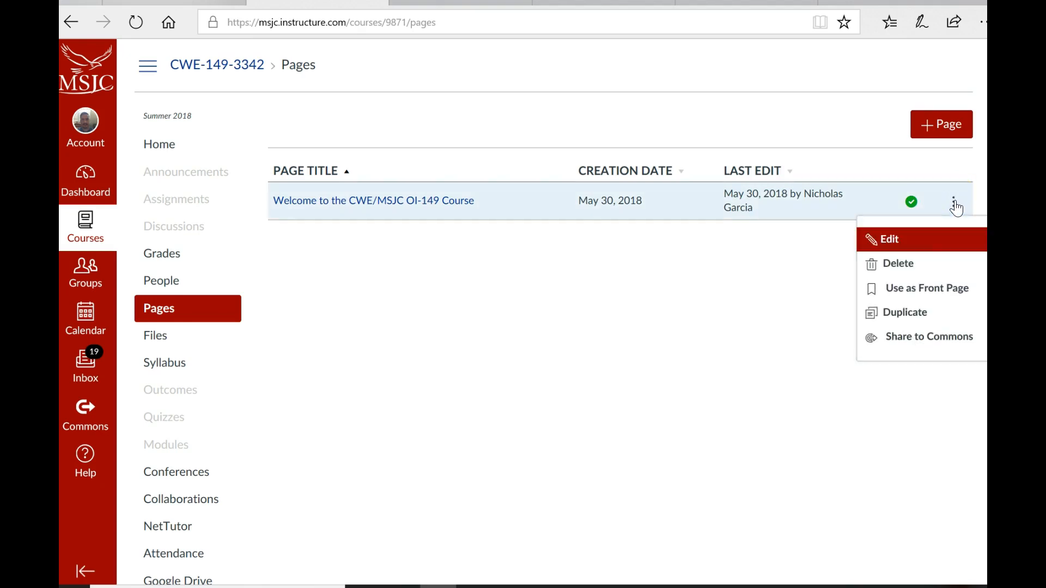
pyautogui.click(918, 297)
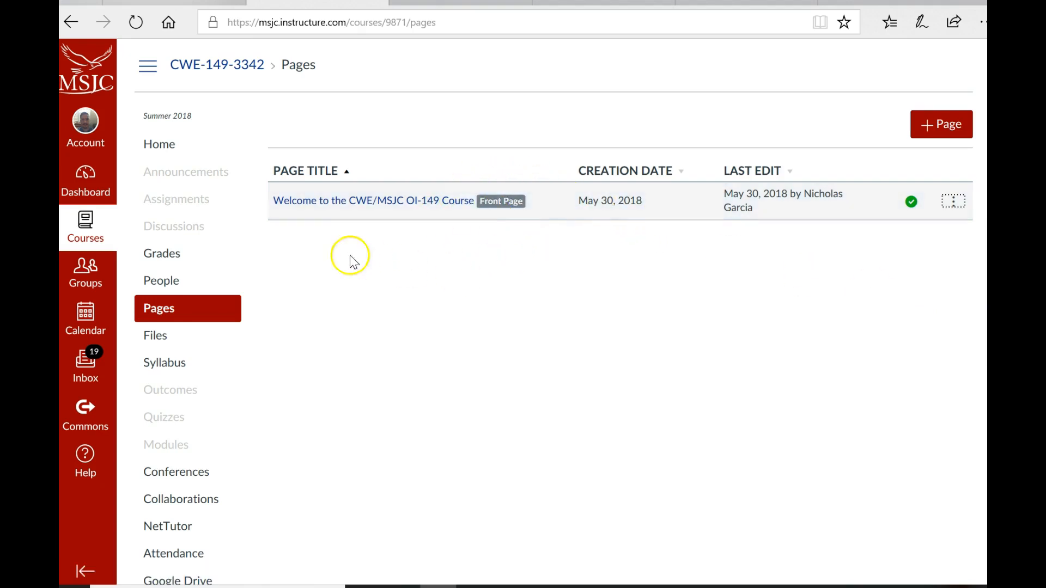
# Make Pages Front Page the home page of the course and publish the course
pyautogui.click(166, 151)
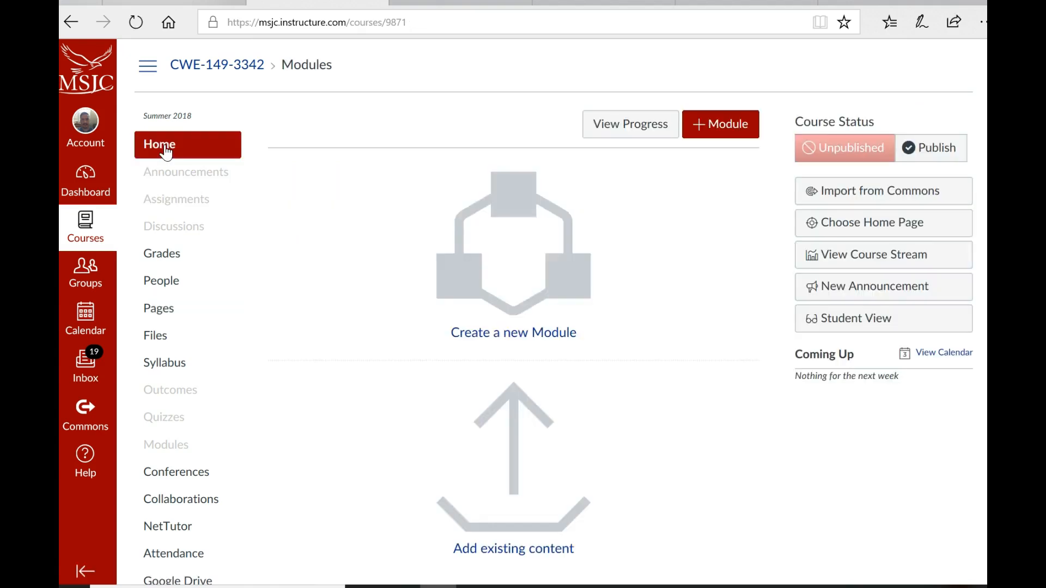
pyautogui.click(849, 229)
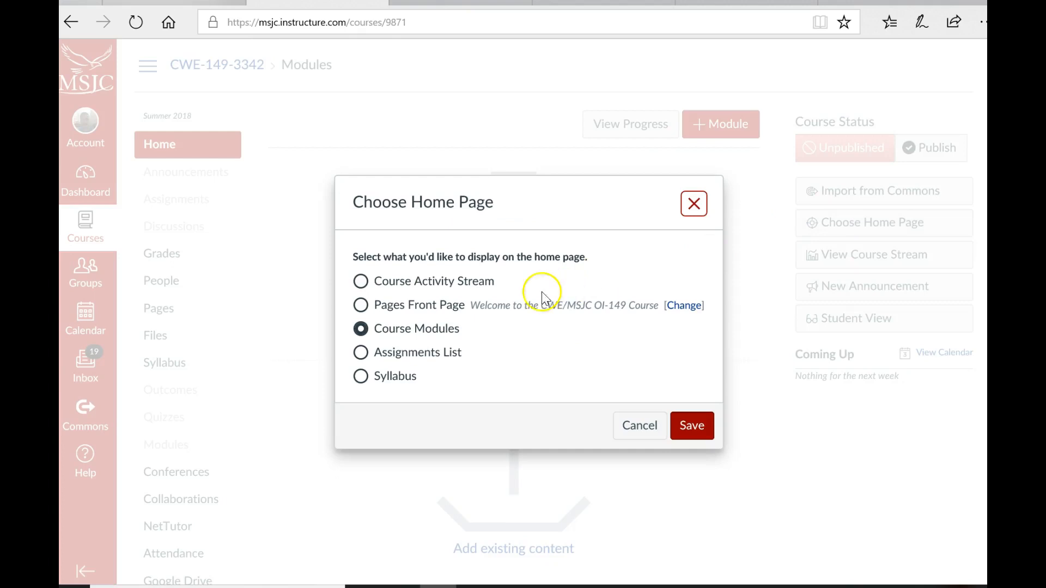
pyautogui.click(361, 306)
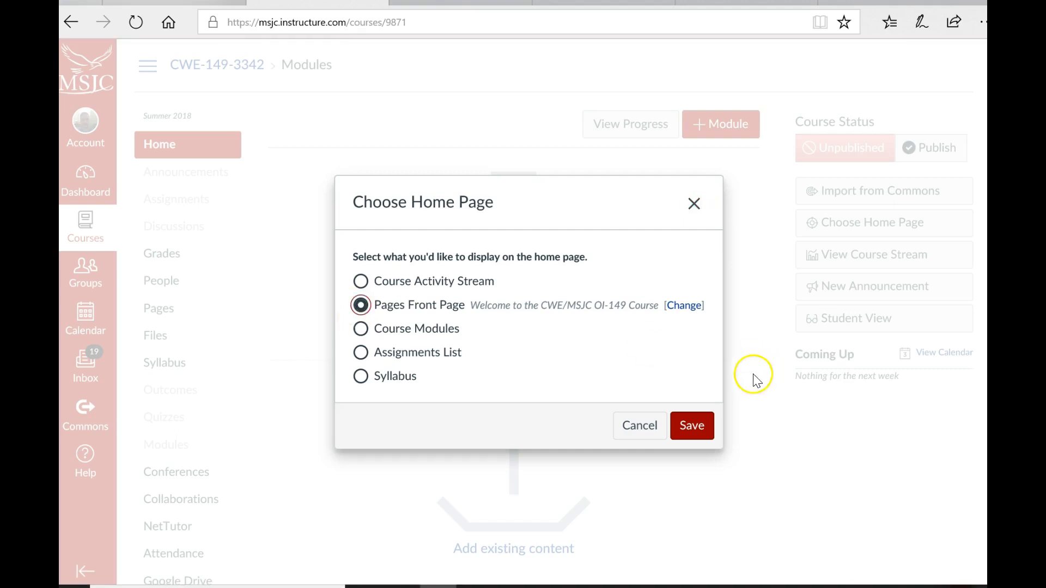
pyautogui.click(692, 426)
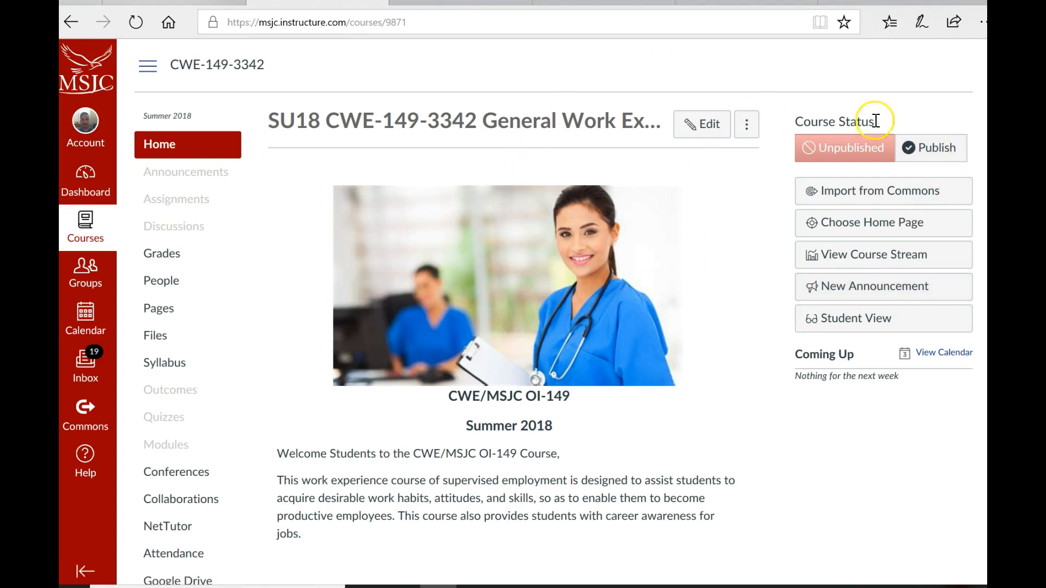
pyautogui.click(938, 152)
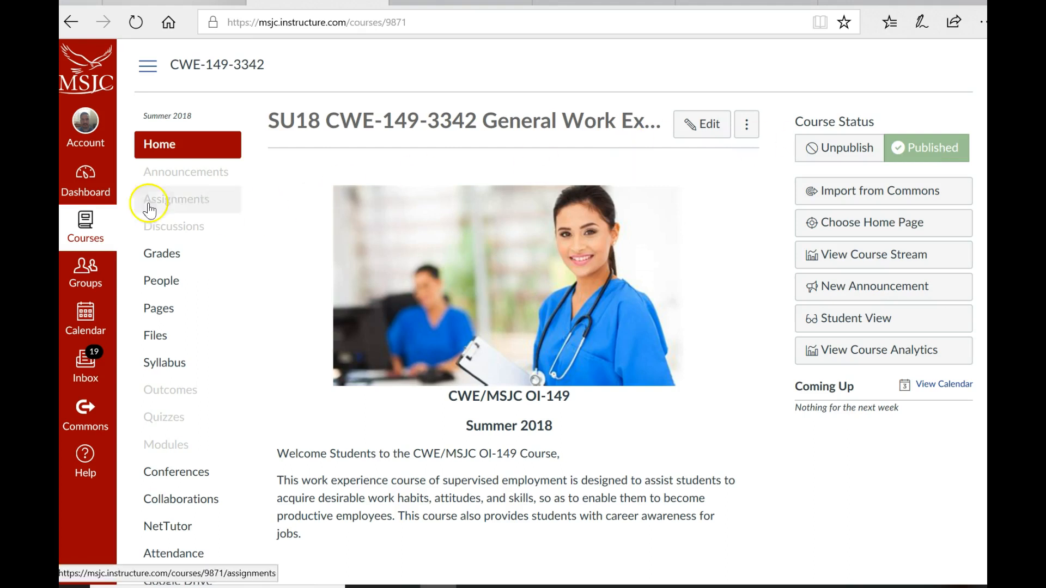
# Return to the Dashboard and locate the SU18 CWE-149-3342 course card
pyautogui.click(95, 187)
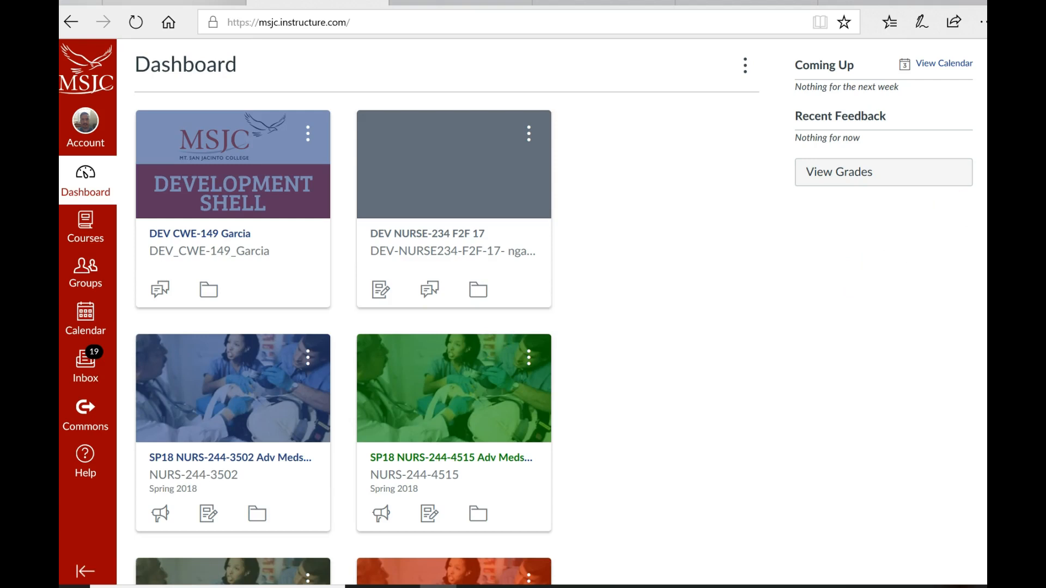
pyautogui.scroll(-10, 887, 257)
pyautogui.scroll(-15, 973, 482)
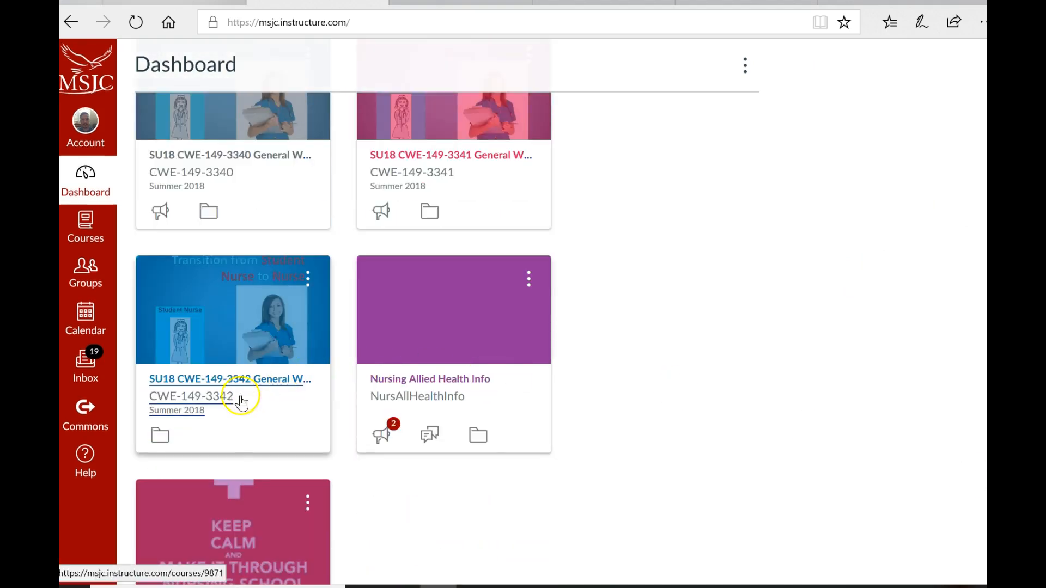
# Open the SU18 CWE-149-3342 course and start a new announcement in it
pyautogui.click(234, 387)
pyautogui.click(280, 332)
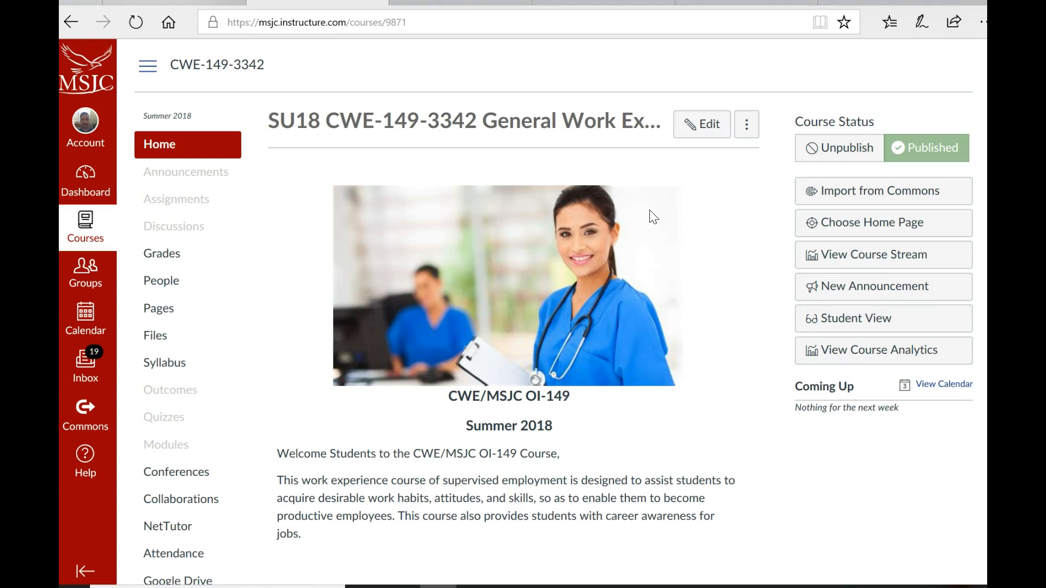
pyautogui.click(206, 178)
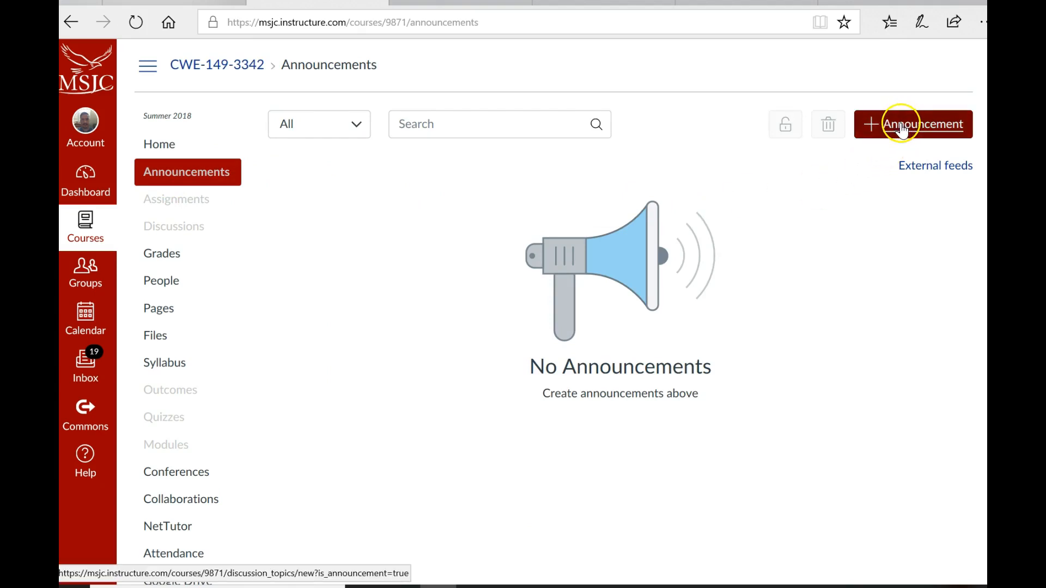
pyautogui.click(905, 128)
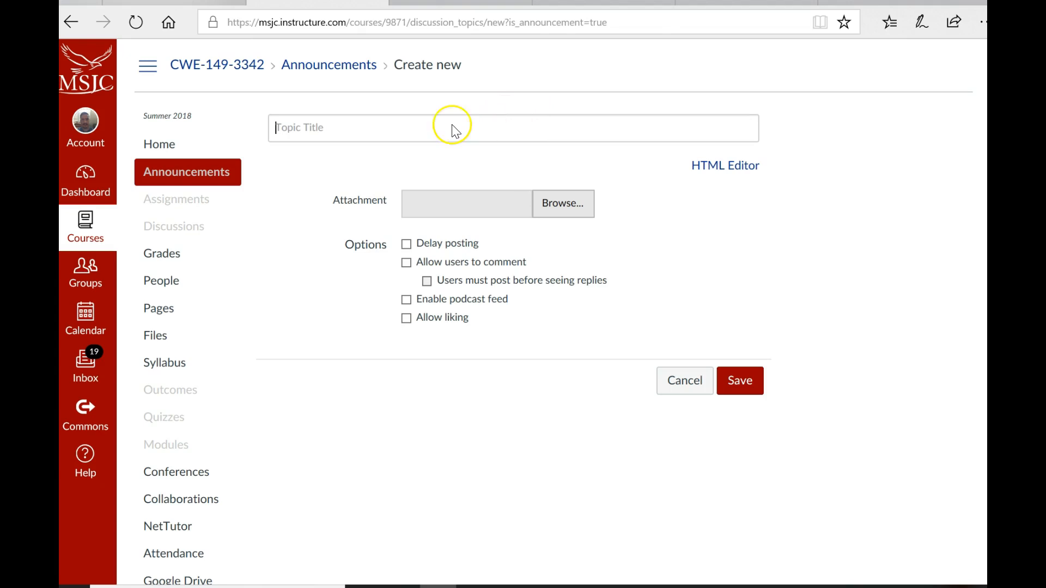
# Give the new announcement the previously used title "Weekly Communication Log"
pyautogui.click(426, 136)
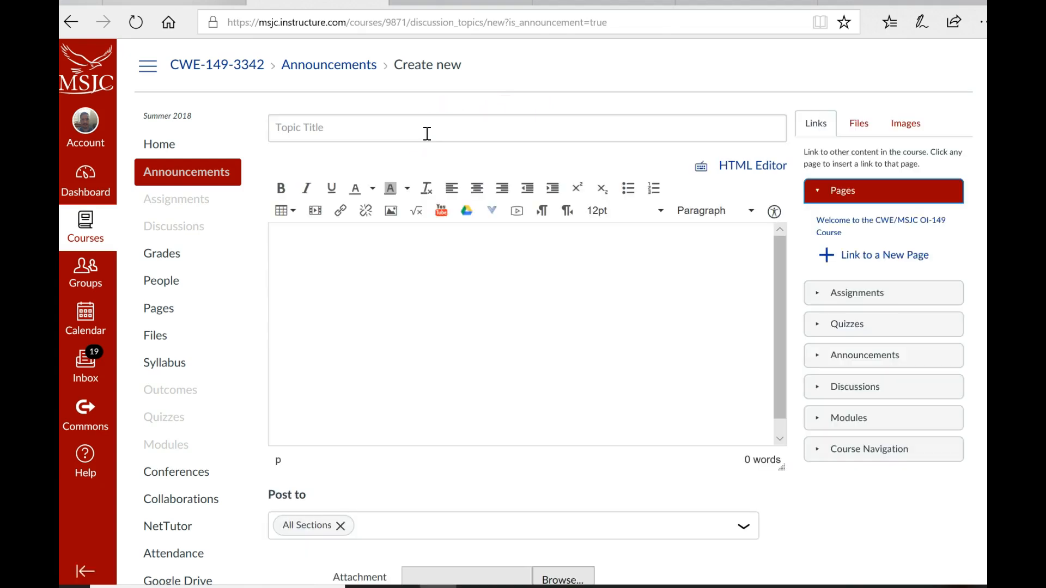
pyautogui.write('W')
pyautogui.press('BackSpace')
pyautogui.click(396, 129)
pyautogui.write('W')
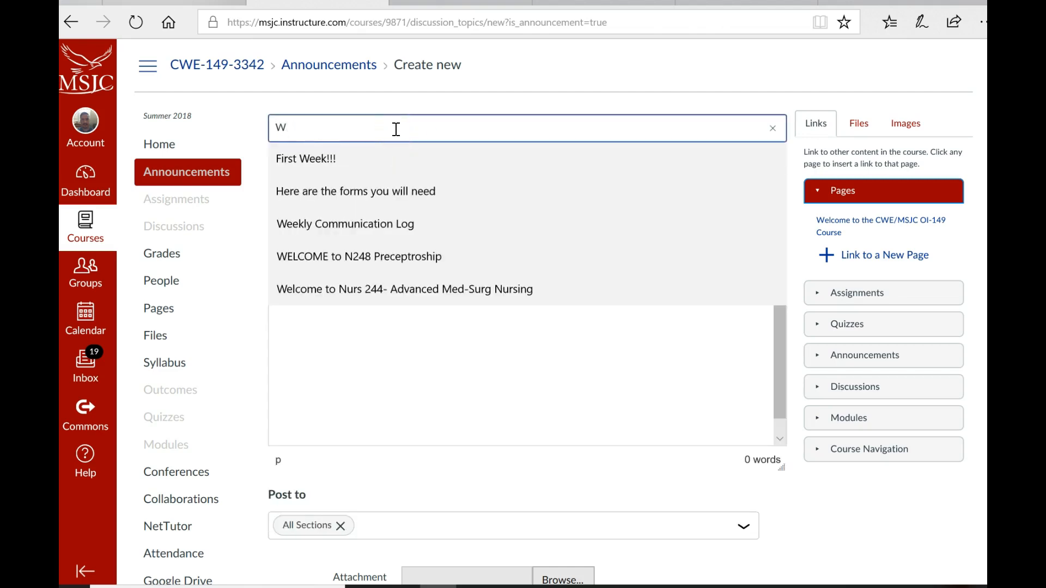
pyautogui.click(375, 224)
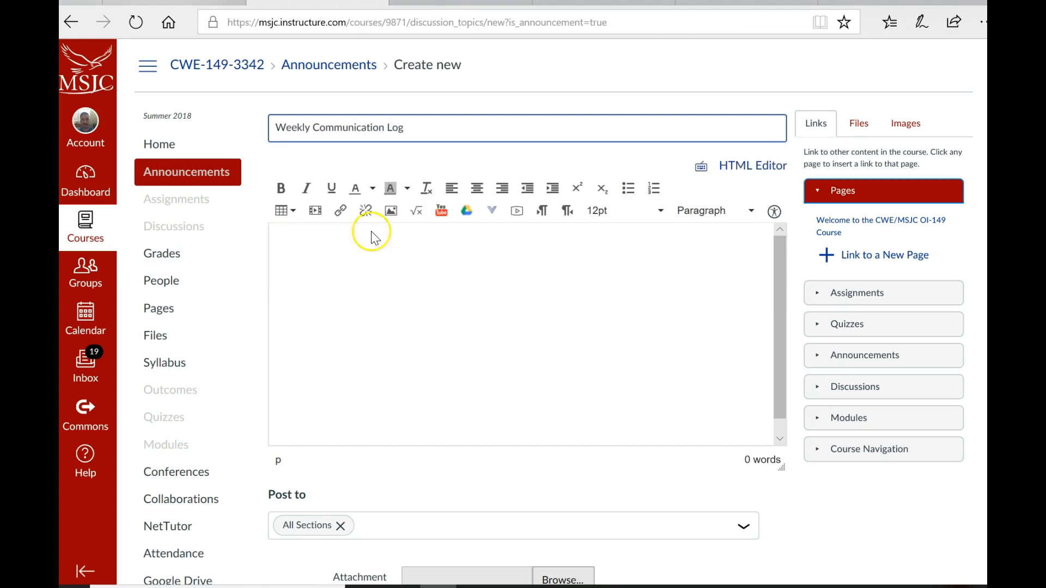
pyautogui.click(341, 245)
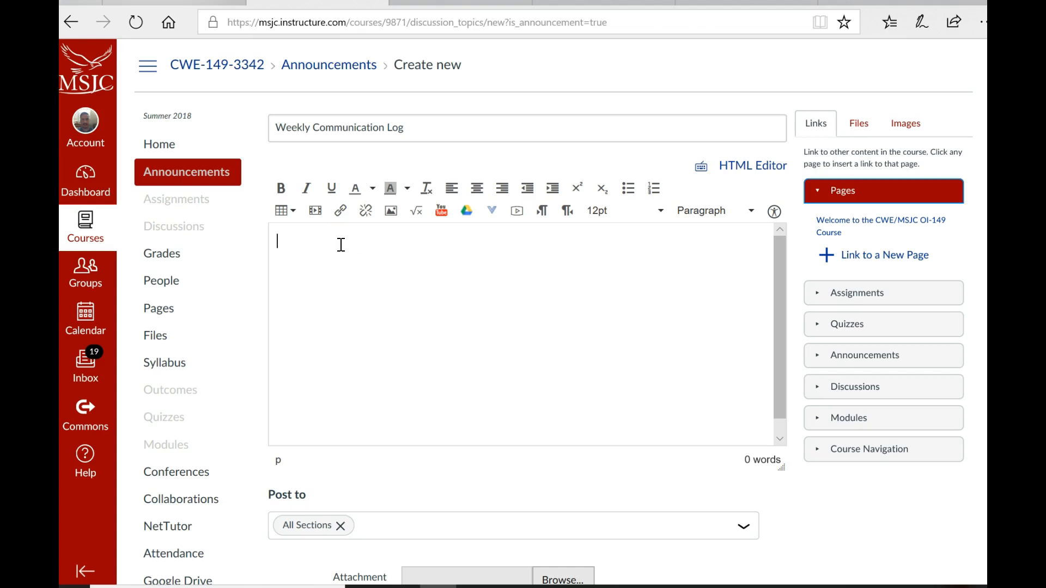
pyautogui.hotkey('ctrl', 'v')
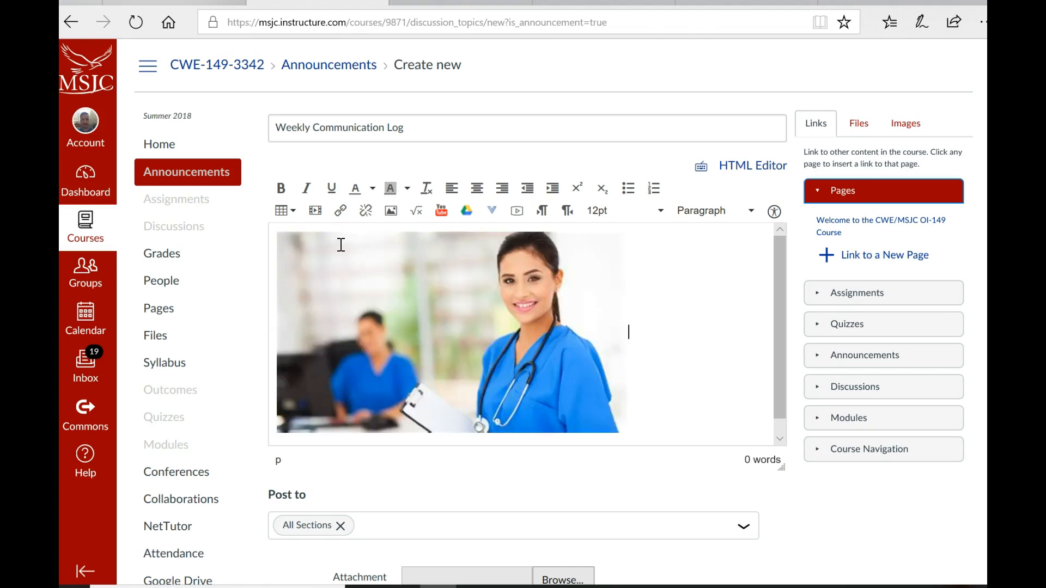
pyautogui.click(628, 330)
pyautogui.press('BackSpace')
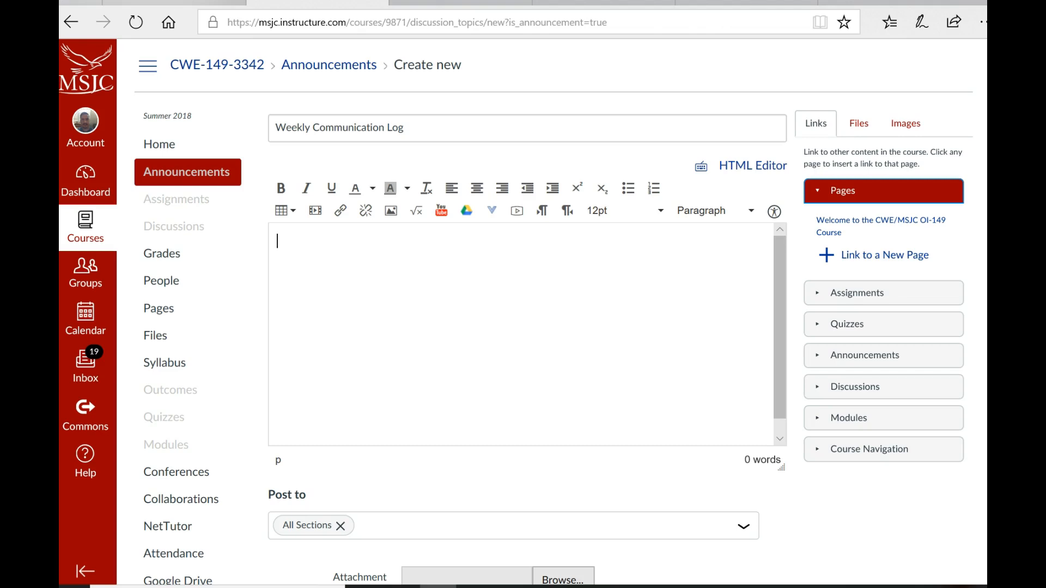
# Title the announcement "Weekly Communication Log" and insert the message asking OI students to complete the weekly communication log instead of the reflective journal
pyautogui.click(324, 132)
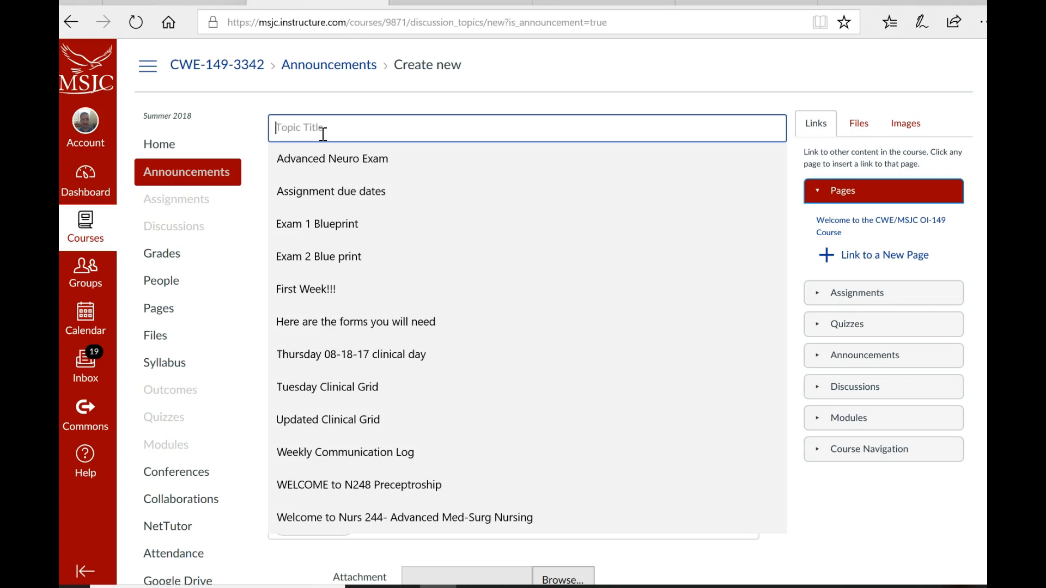
pyautogui.click(348, 452)
pyautogui.click(379, 401)
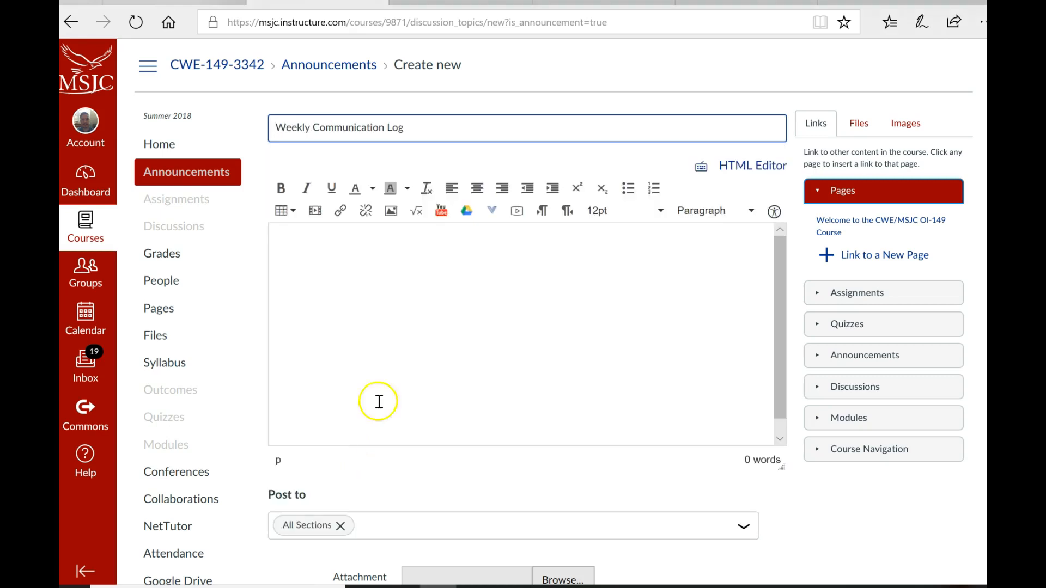
pyautogui.click(363, 261)
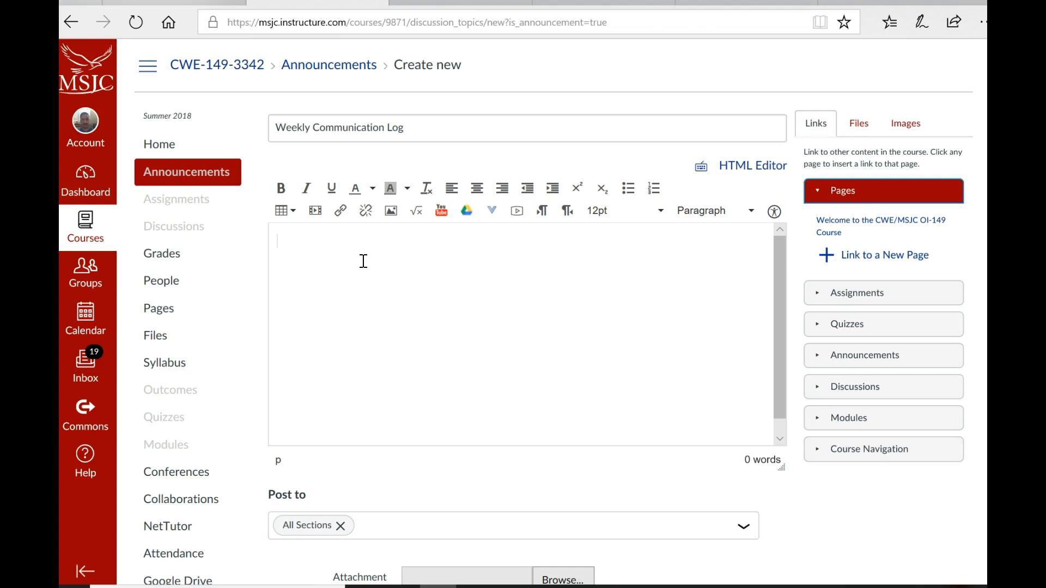
pyautogui.write('OI Students, Instead of the reflective journal for each week, I would like you to complete this weekly communication log. This way I get 1 total for each of you which will only be 25 to account for. The reflective journal would be at least four from each of you which would be 100 documents to account for. I have written examples on the template. Remember to fill in your name and the facility that you are at on the template. Remember to make an entry for each shift. Just give me a breakdown of the day, any challenges or lessons learned. Especially include any issues, safety or otherwise. Thank you.')
pyautogui.click(545, 381)
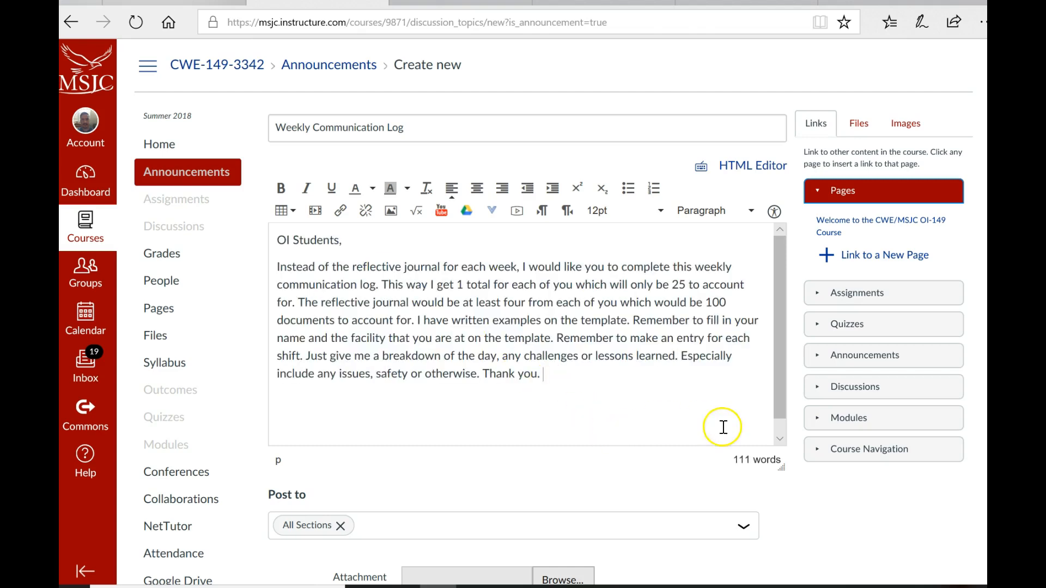
# Attach the file OI-149 Weekly Communication Log to the announcement and save it
pyautogui.scroll(-3, 872, 419)
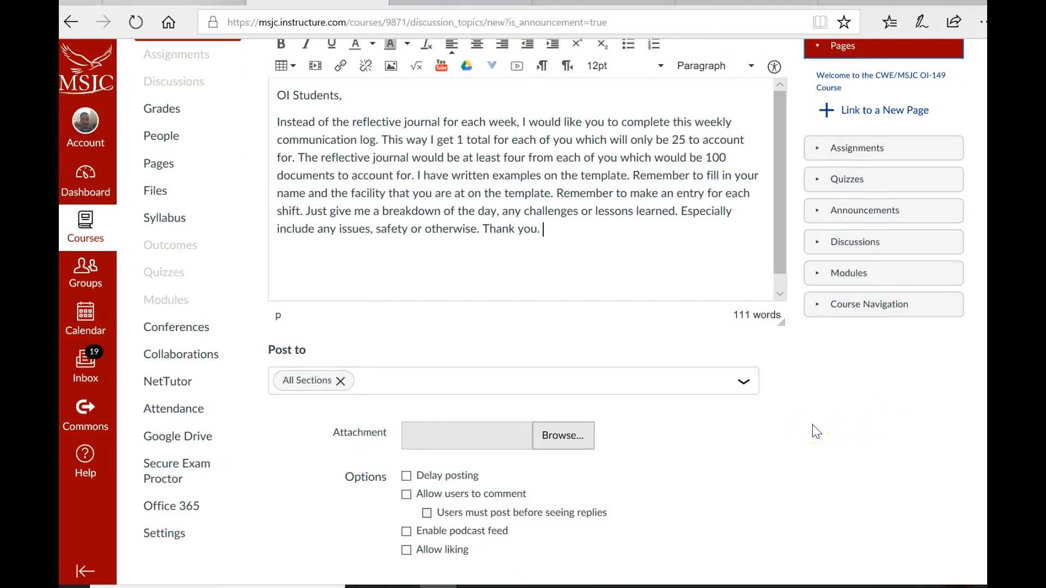
pyautogui.click(566, 436)
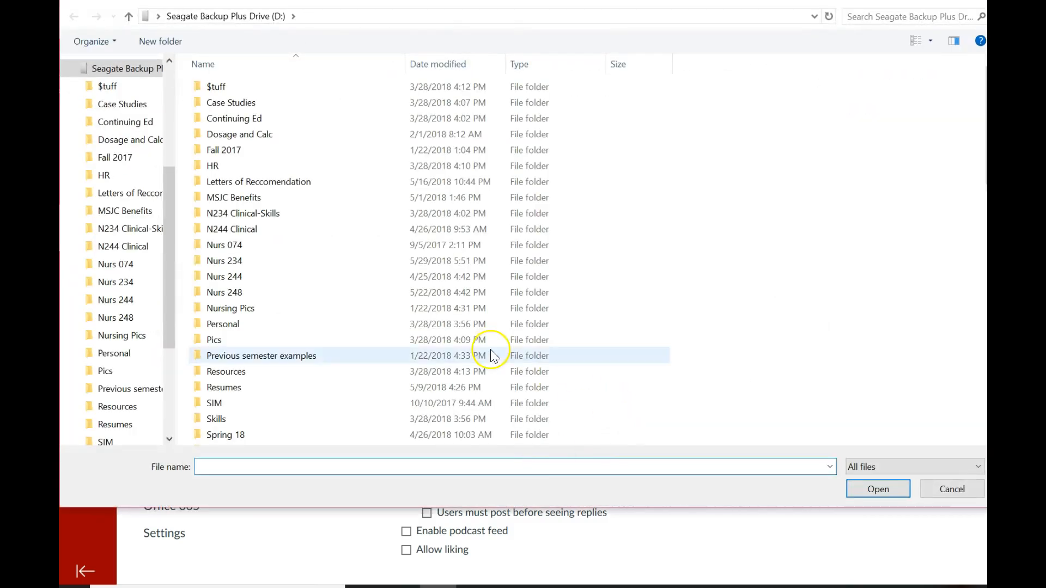
pyautogui.scroll(-15, 589, 259)
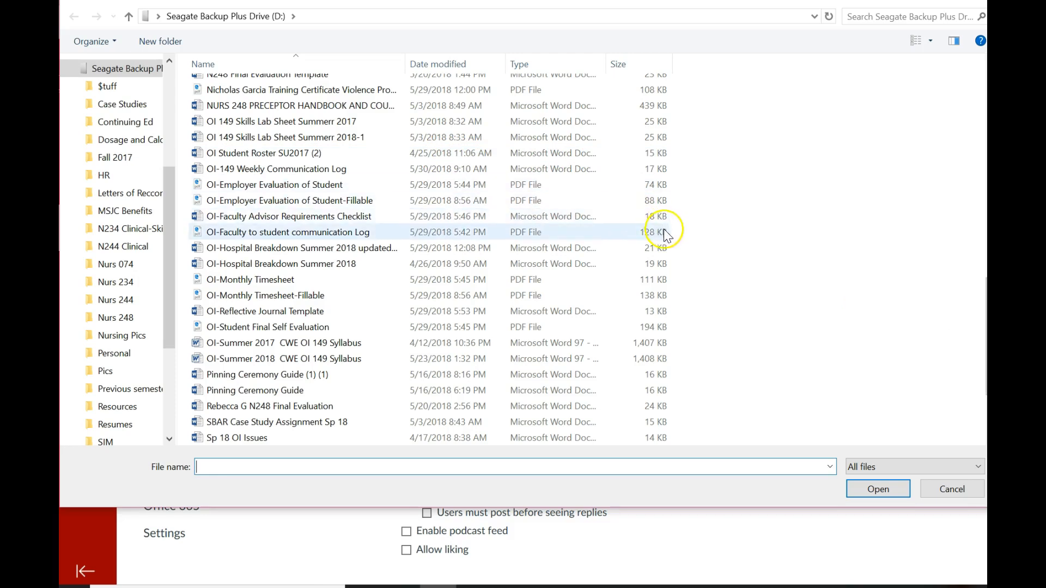
pyautogui.click(341, 170)
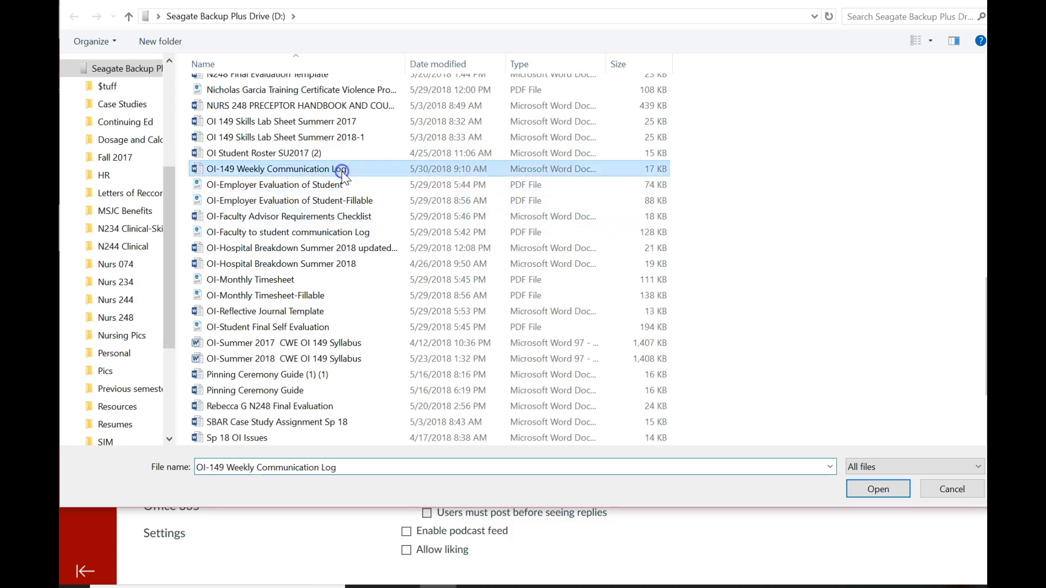
pyautogui.click(875, 489)
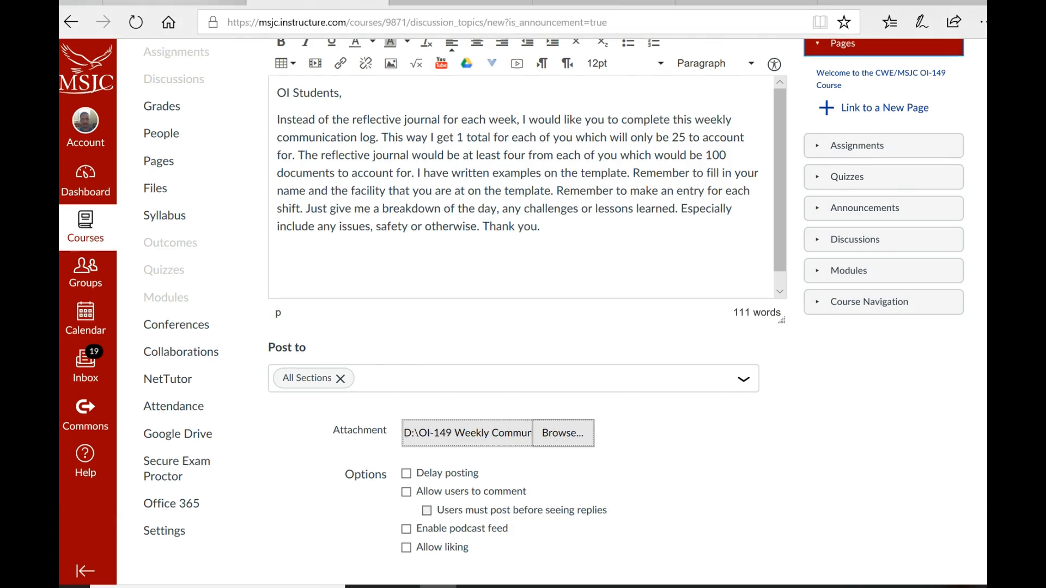
pyautogui.scroll(-3, 915, 483)
pyautogui.click(743, 428)
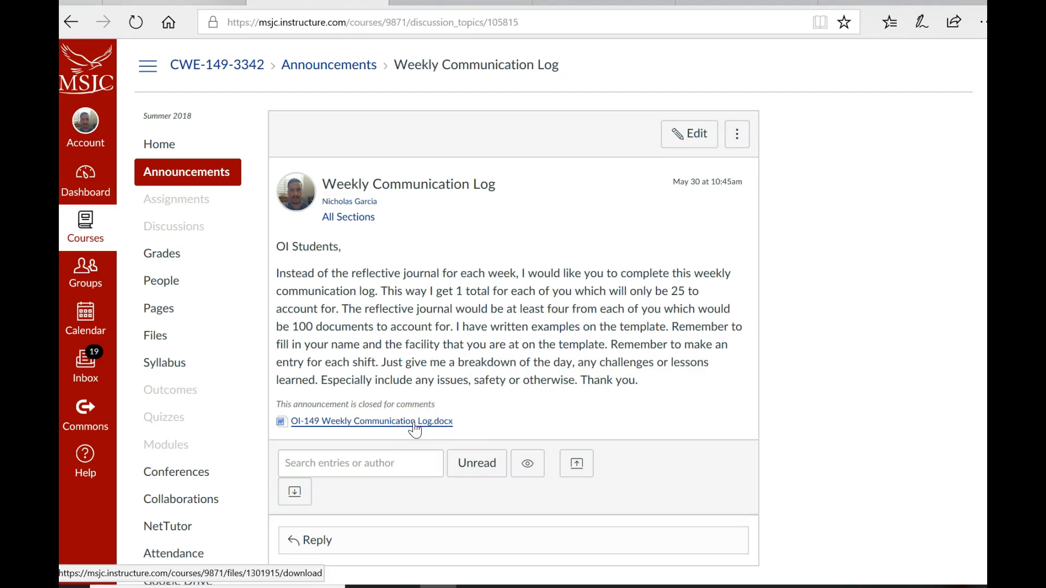
# Add a module named "Syllabus OI-149" to the course
pyautogui.click(165, 147)
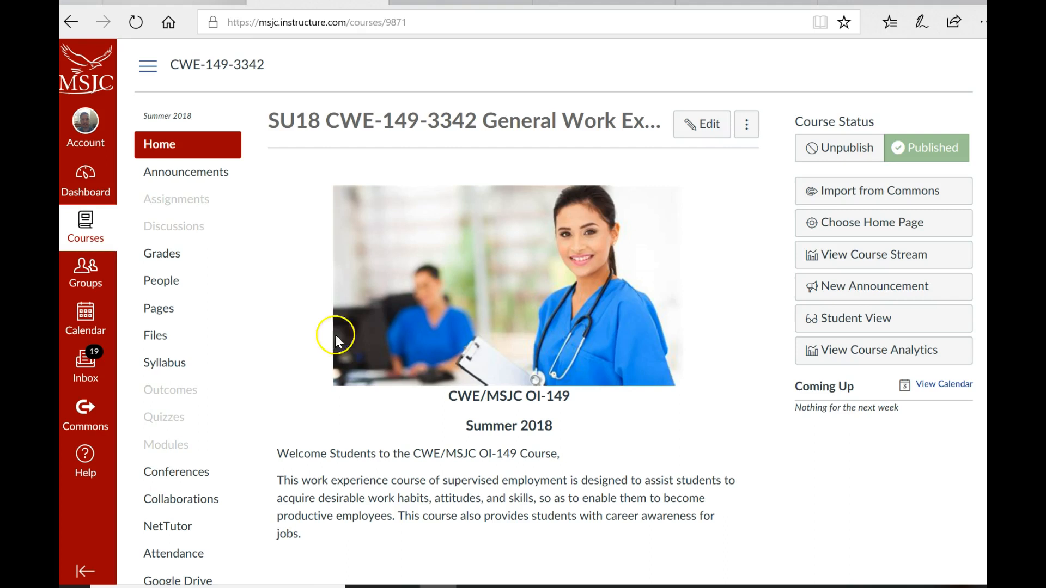
pyautogui.click(169, 445)
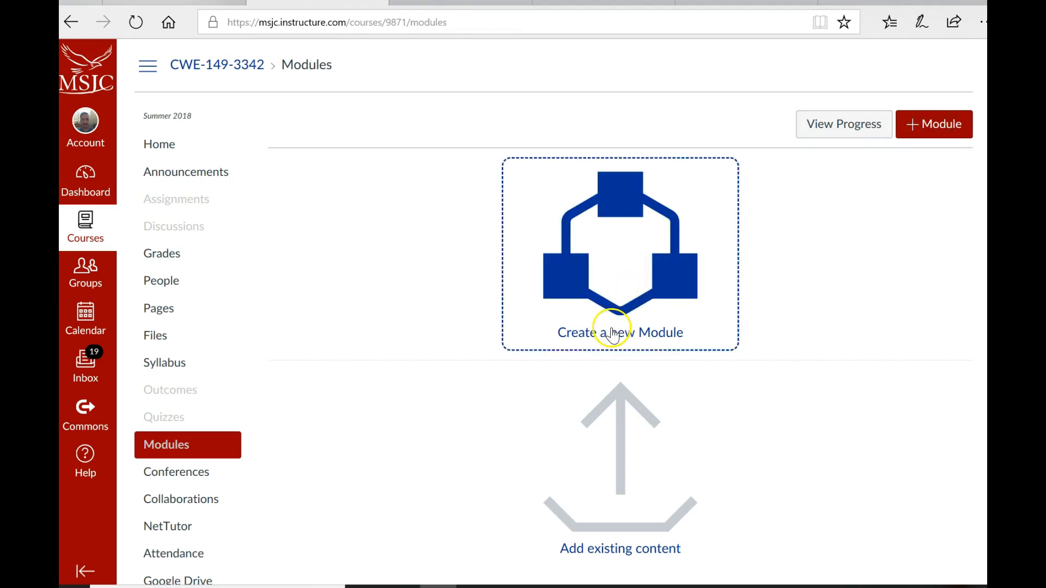
pyautogui.click(923, 131)
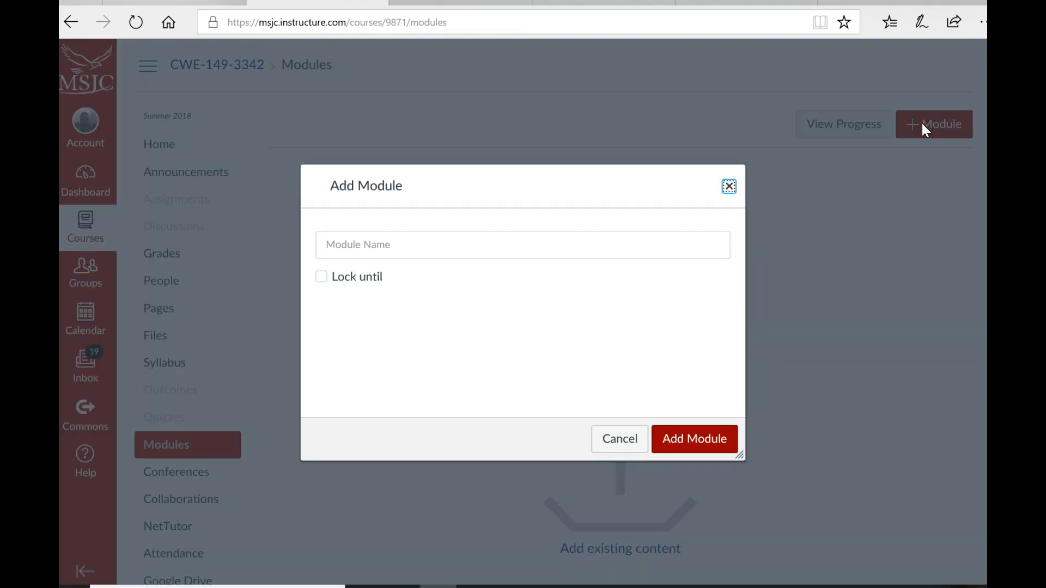
pyautogui.click(479, 245)
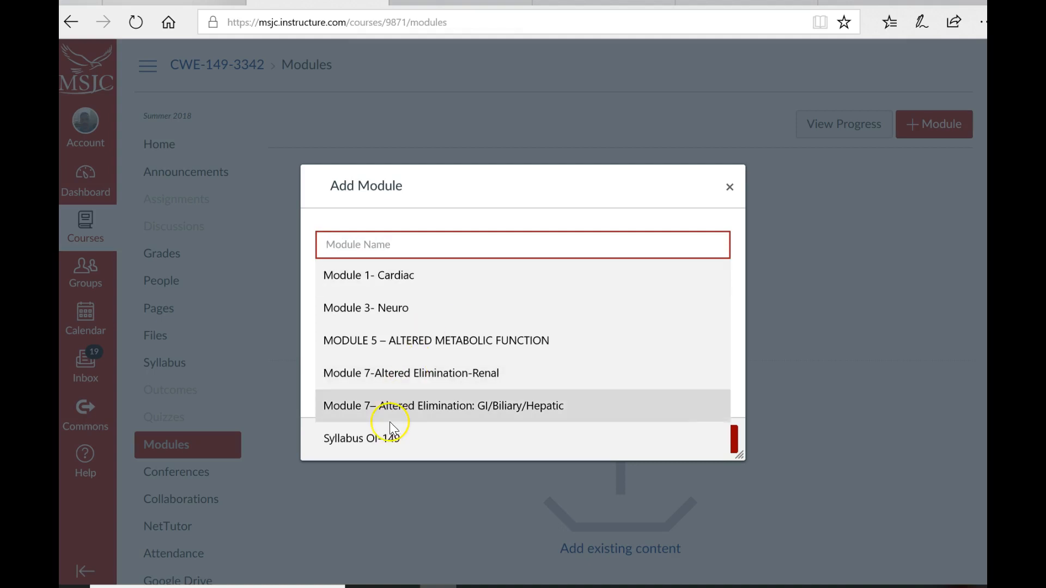
pyautogui.click(384, 439)
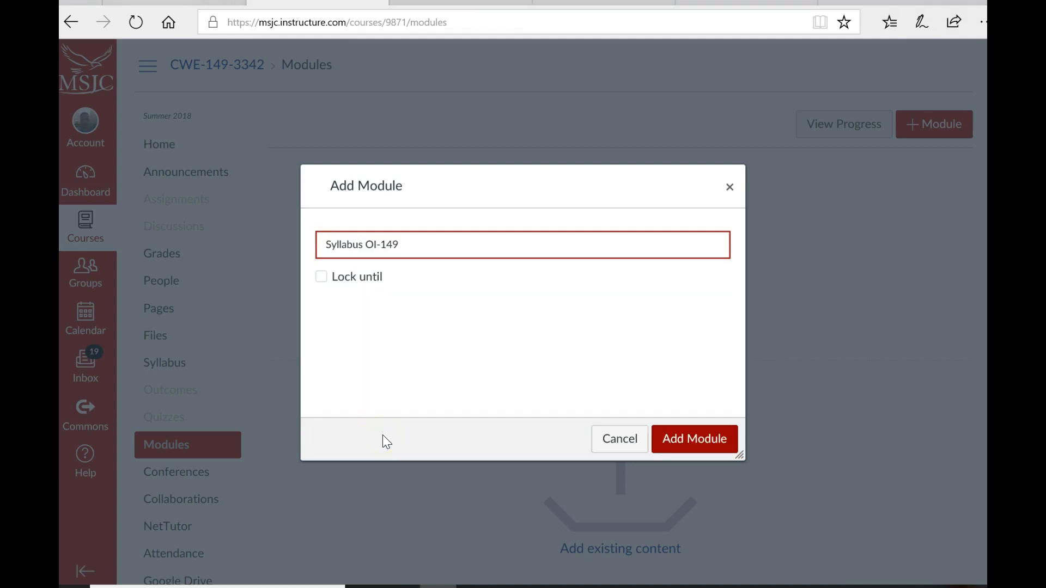
pyautogui.click(678, 438)
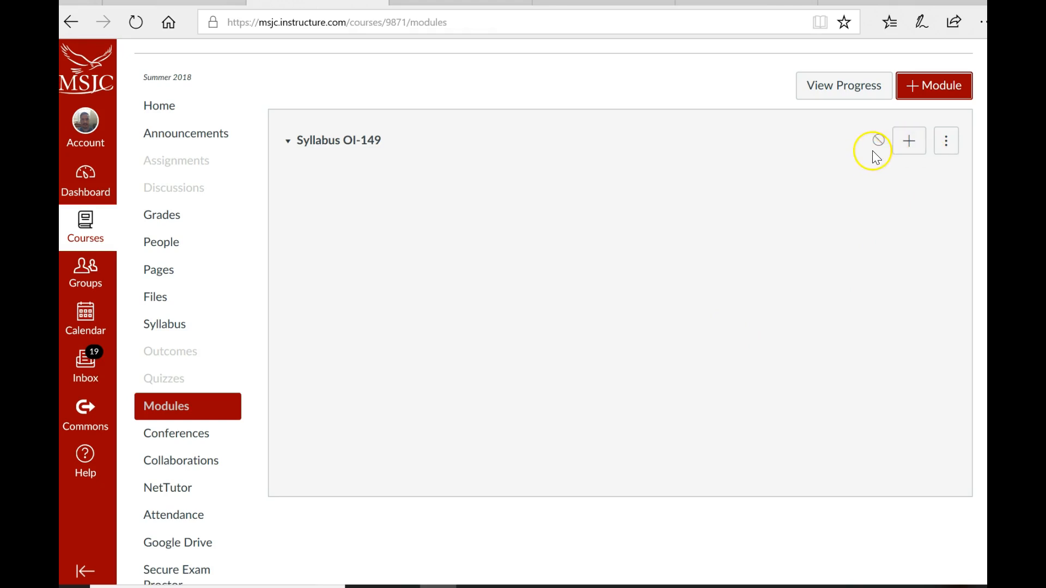
# Start adding an item of type File to the Syllabus OI-149 module
pyautogui.click(909, 145)
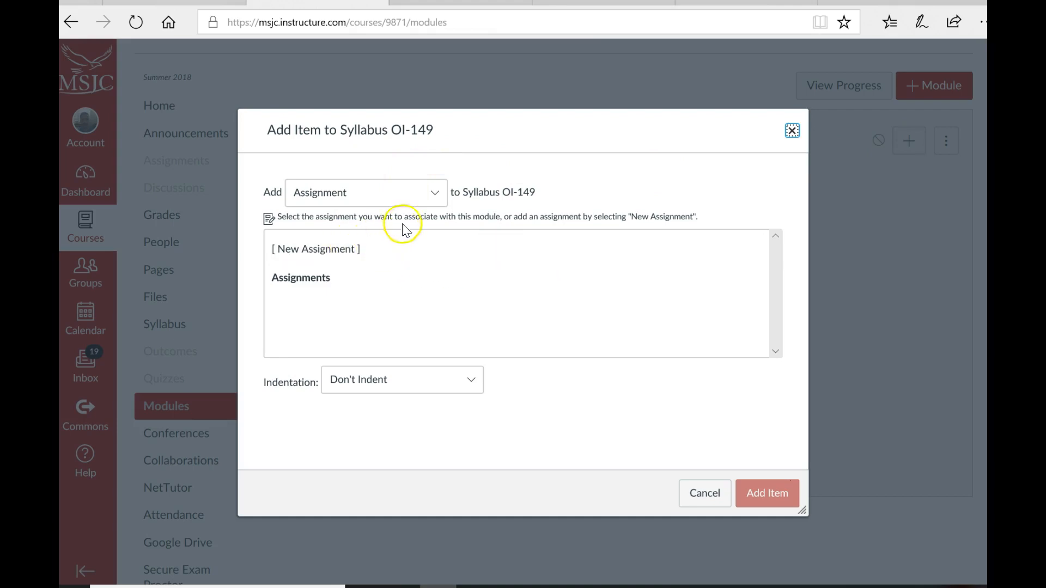
pyautogui.click(435, 194)
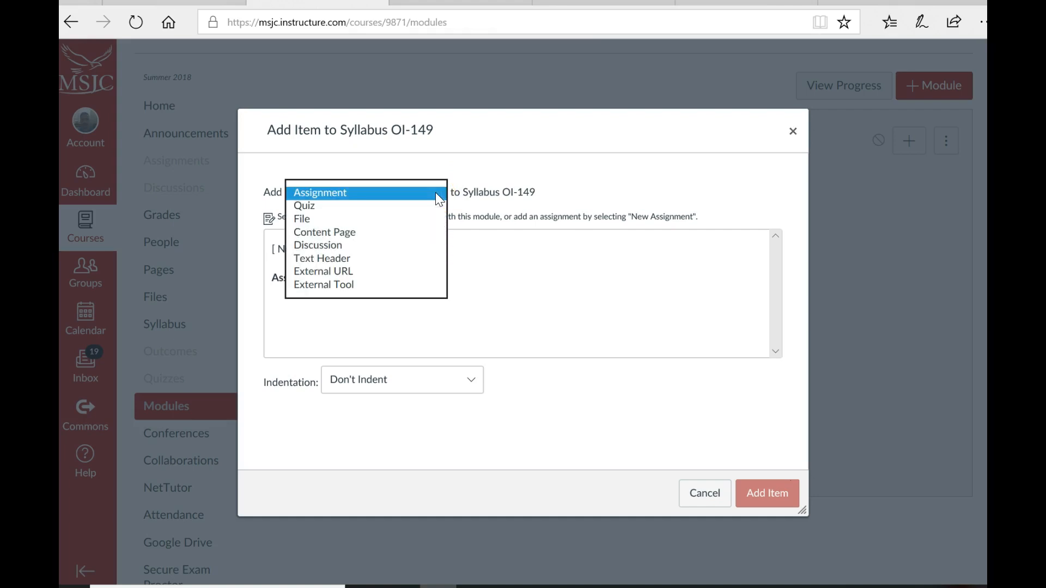
pyautogui.click(373, 219)
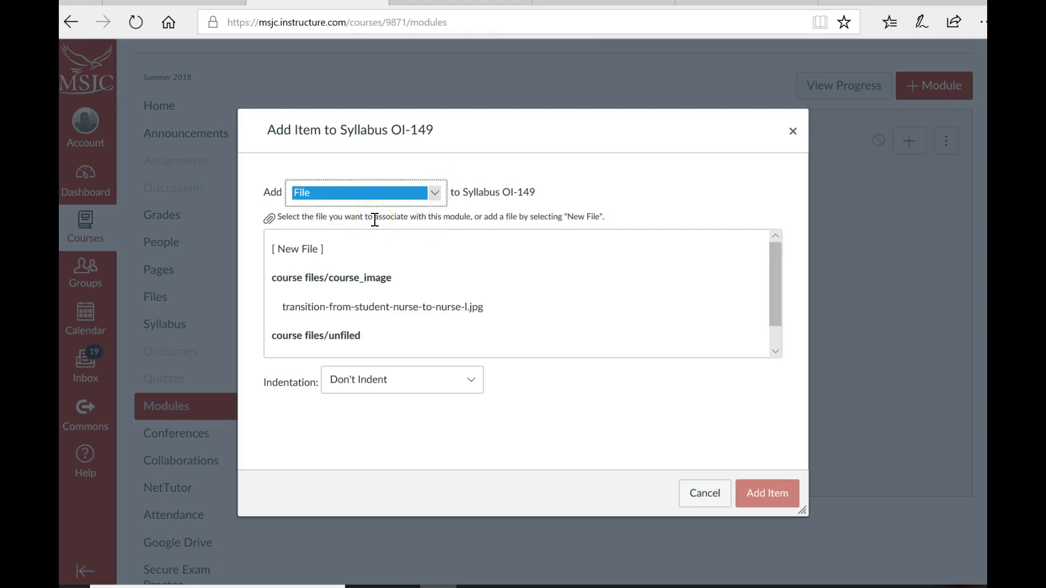
pyautogui.click(310, 250)
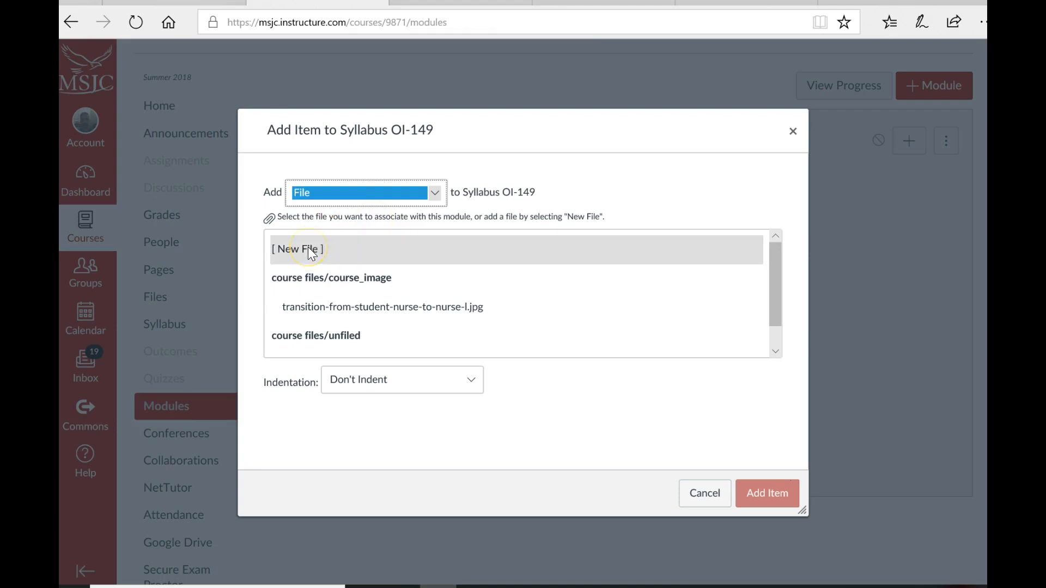
pyautogui.click(434, 192)
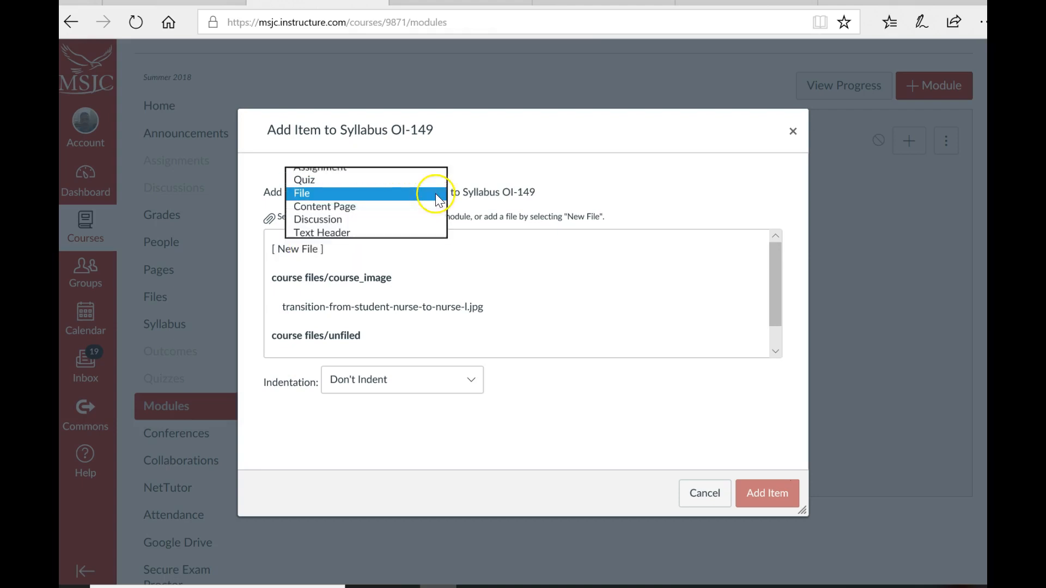
pyautogui.click(369, 169)
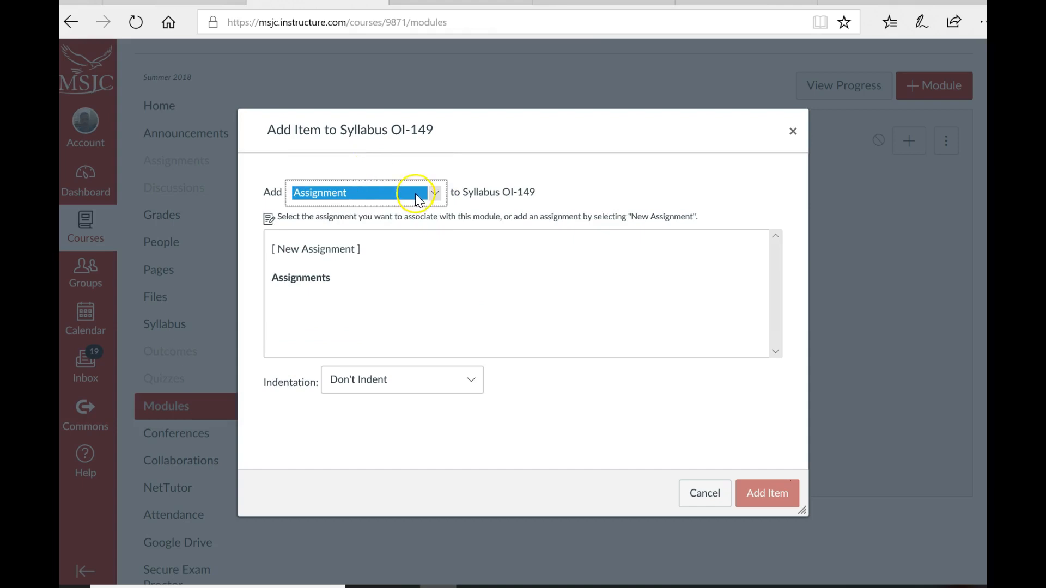
pyautogui.click(436, 195)
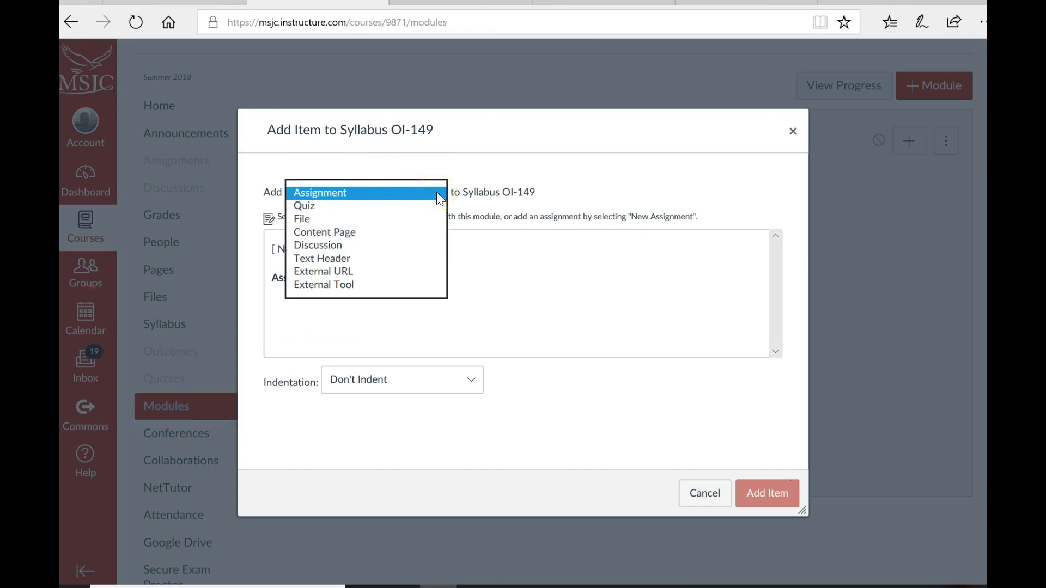
pyautogui.click(383, 219)
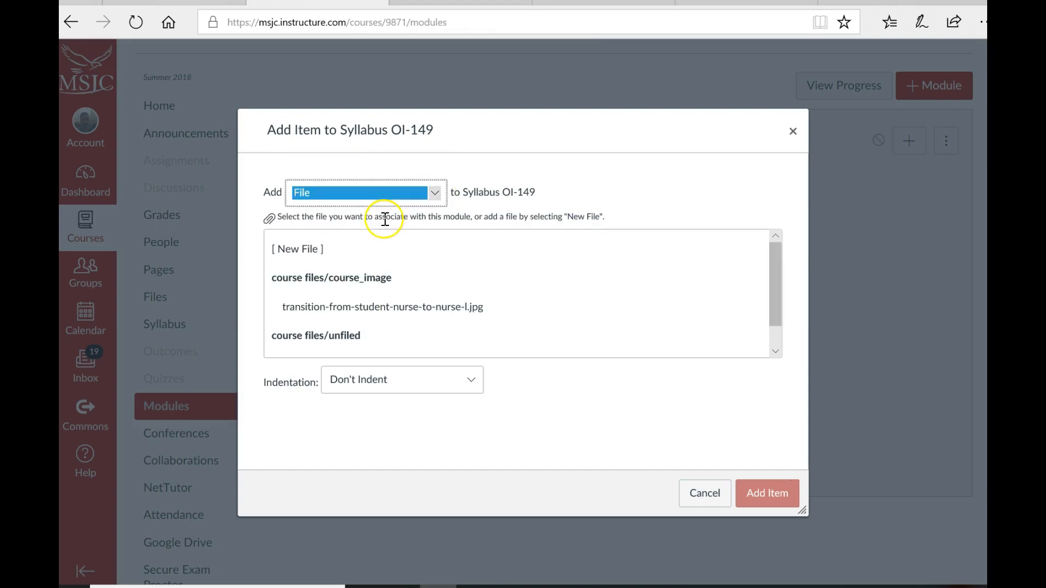
# Upload OI-Summer 2018 CWE OI 149 Syllabus from the D: drive as the module's new file and publish the Syllabus OI-149 module
pyautogui.click(301, 250)
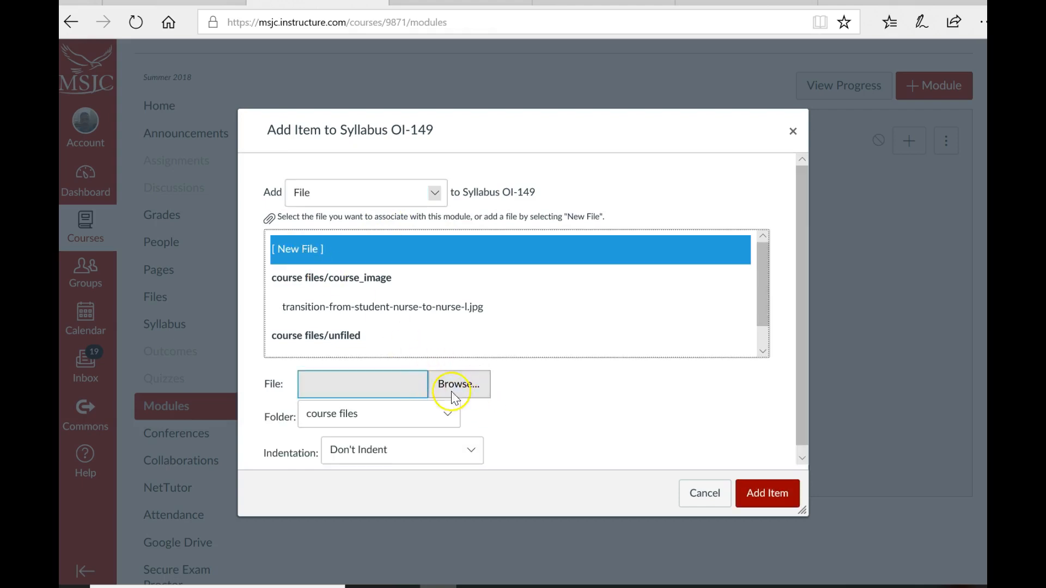
pyautogui.click(467, 385)
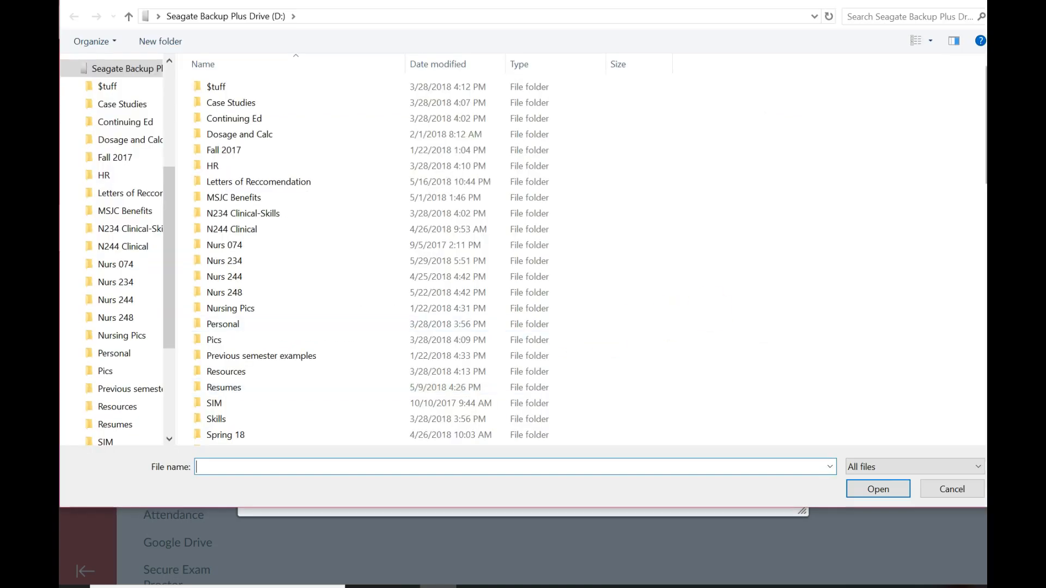
pyautogui.scroll(-13, 850, 136)
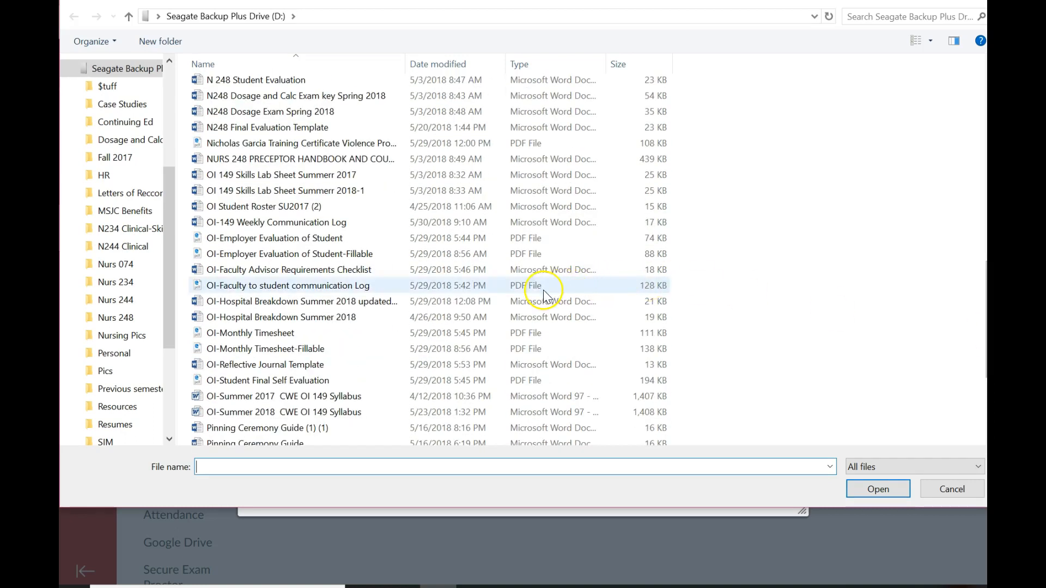
pyautogui.click(334, 413)
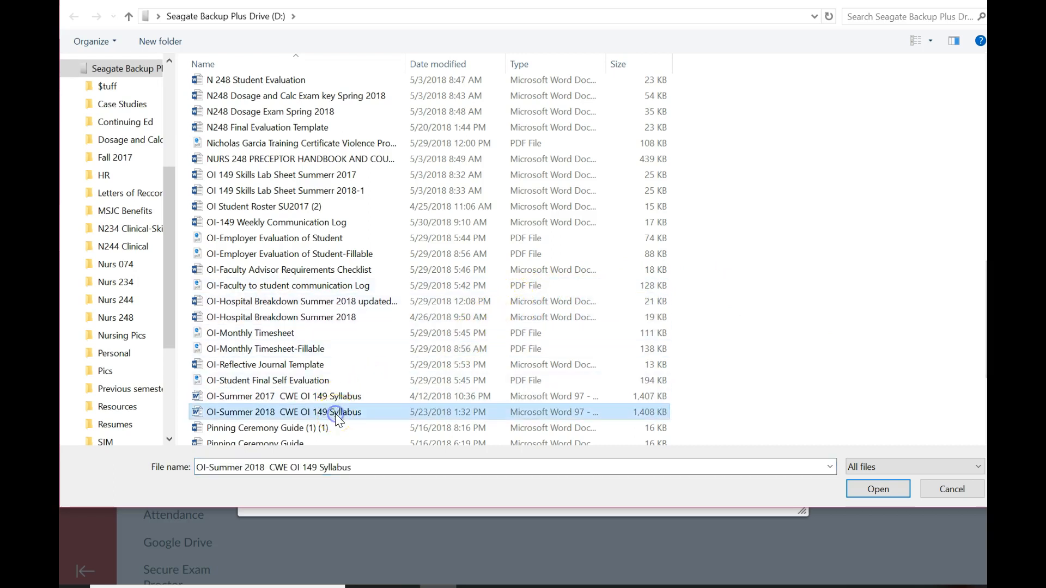
pyautogui.click(877, 489)
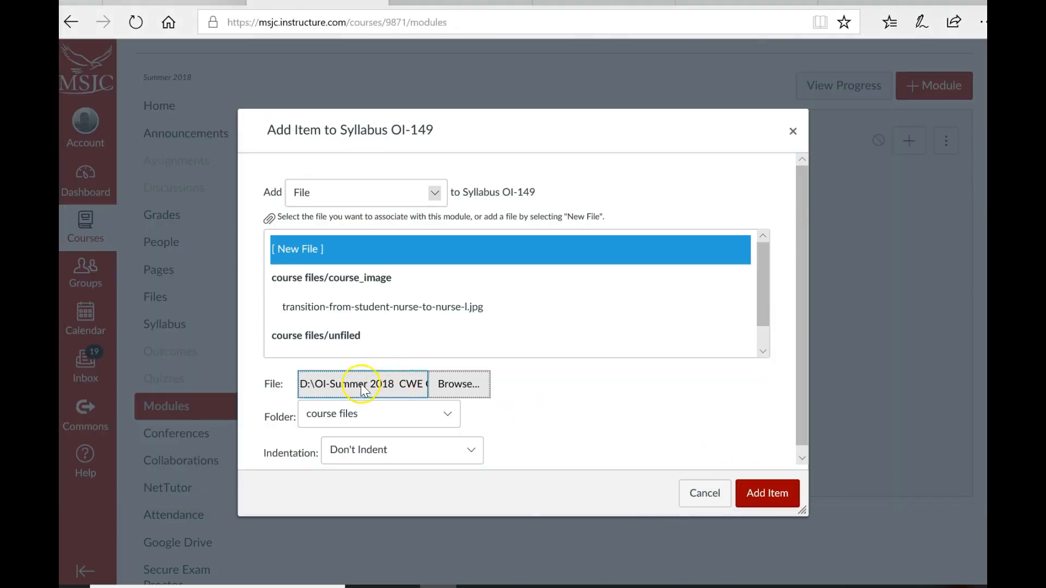
pyautogui.click(764, 486)
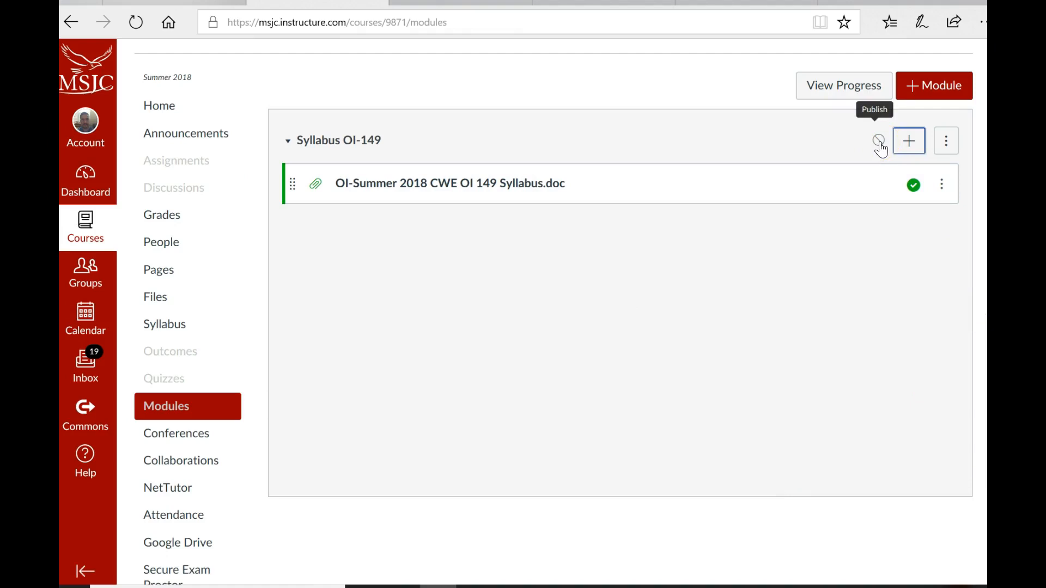
pyautogui.click(877, 146)
pyautogui.click(878, 143)
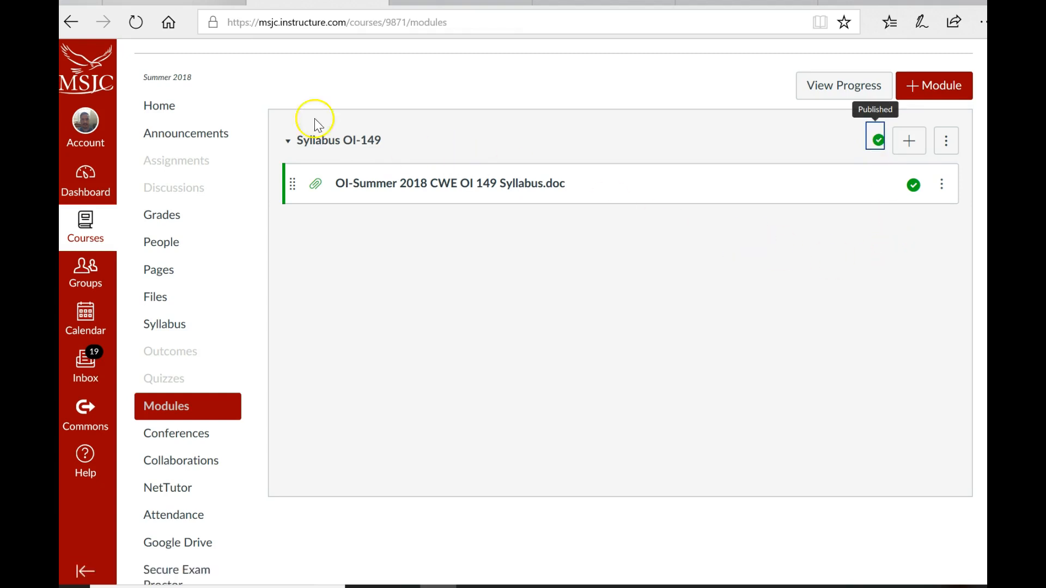
# View the course home page, and reopen the SU18 CWE-149-3342 course from its dashboard card
pyautogui.click(155, 115)
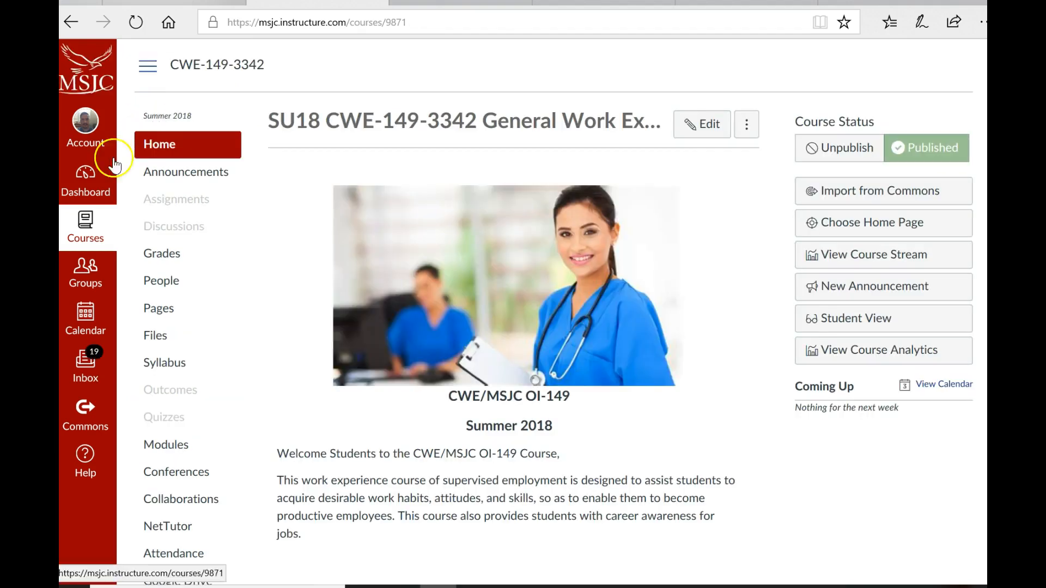
pyautogui.click(95, 185)
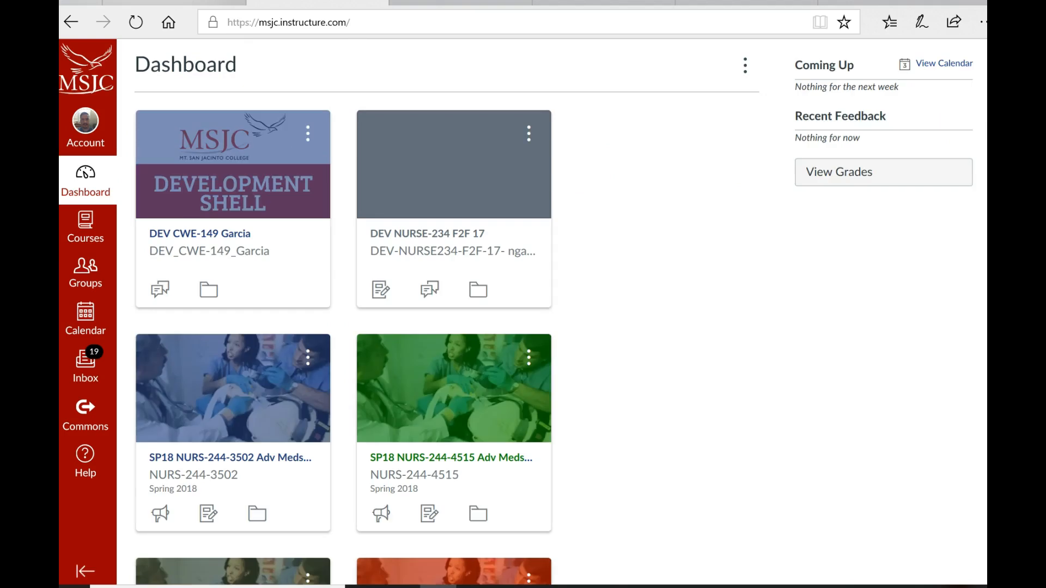
pyautogui.scroll(-20, 343, 327)
pyautogui.scroll(-6, 343, 327)
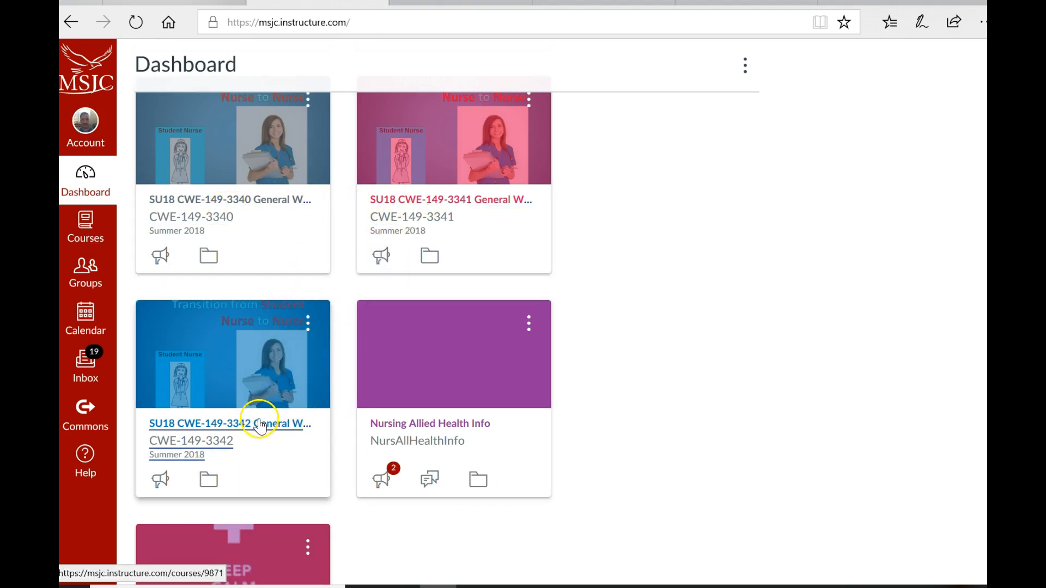
pyautogui.click(258, 430)
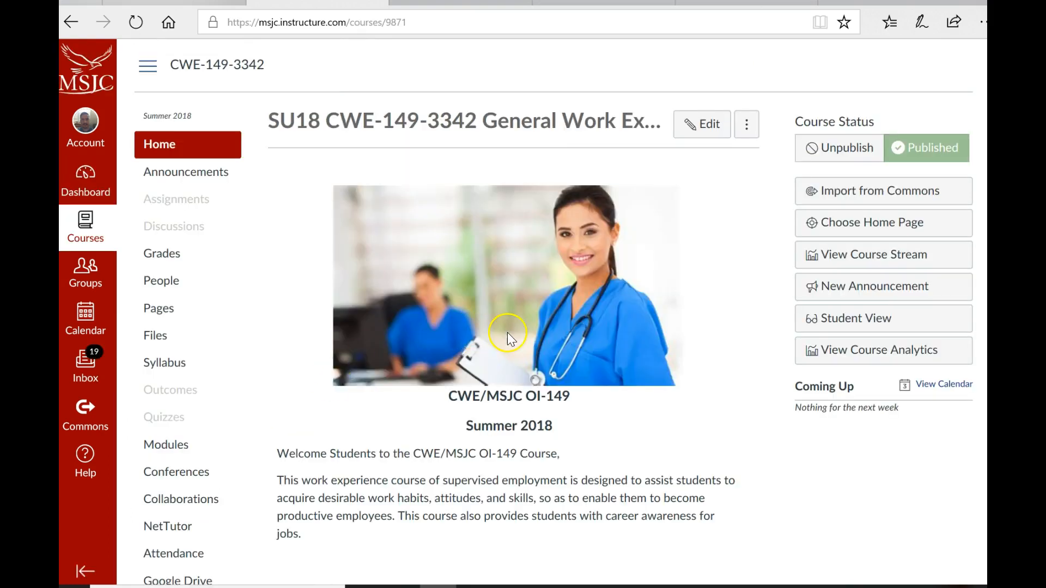
# Review the Weekly Communication Log announcement and its available options, and go to the course modules
pyautogui.click(219, 174)
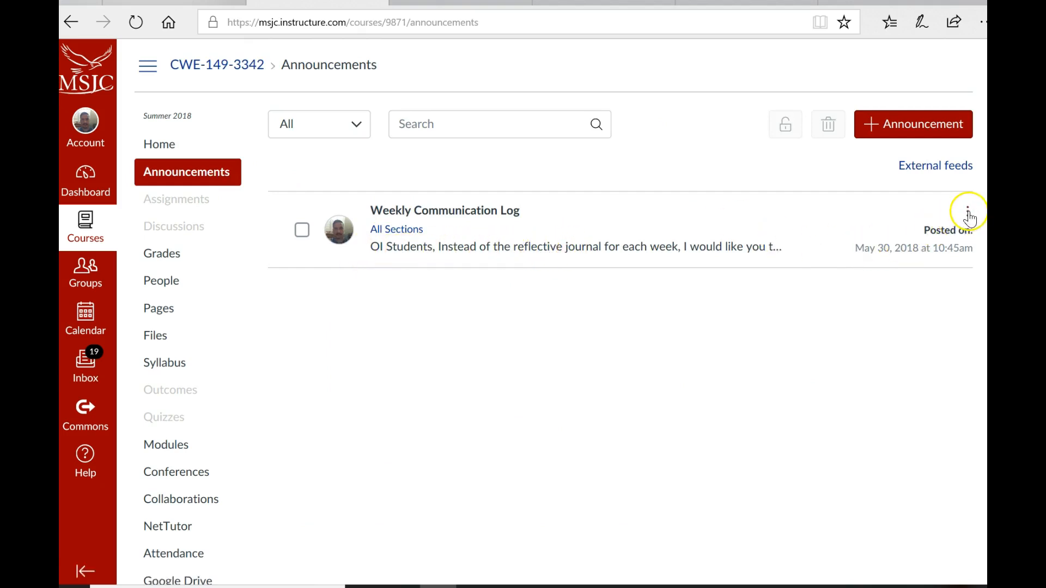
pyautogui.click(968, 212)
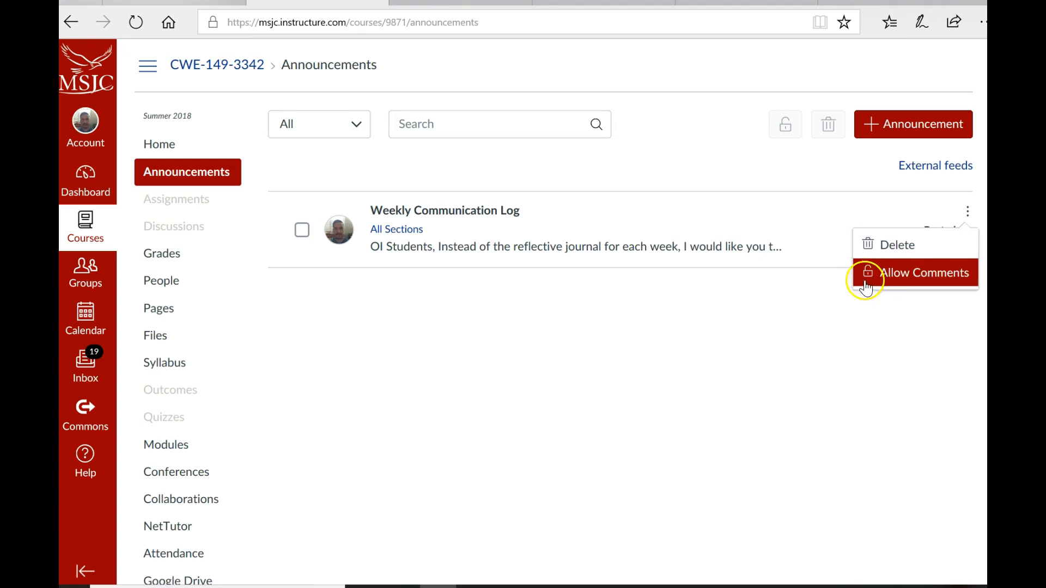
pyautogui.click(811, 293)
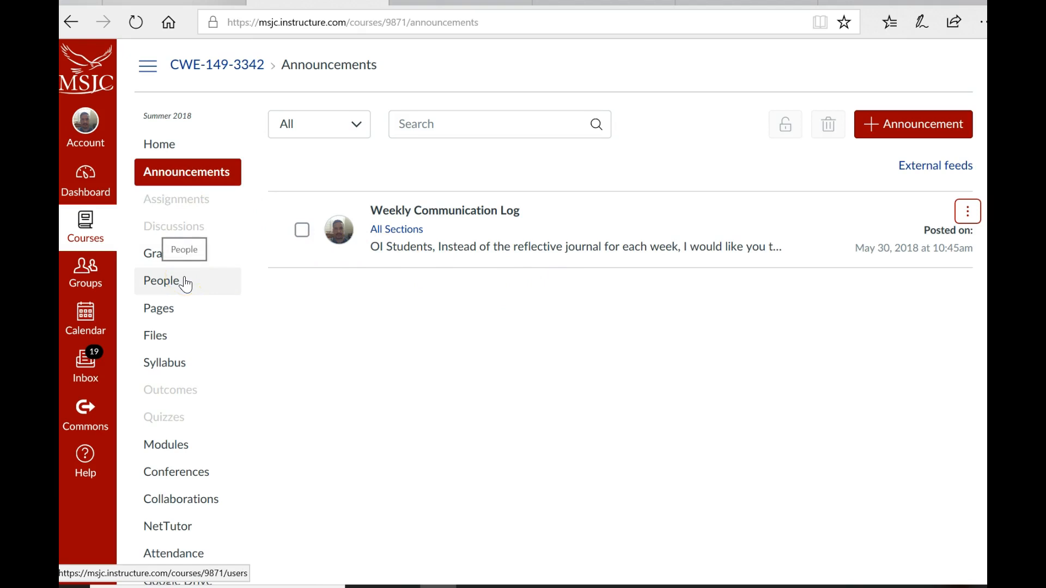
pyautogui.click(173, 446)
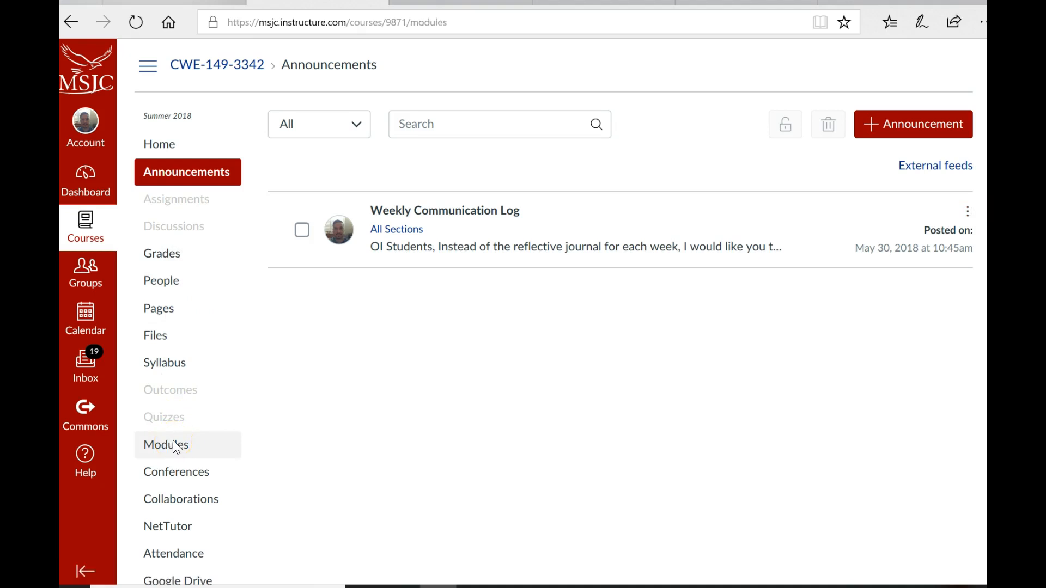